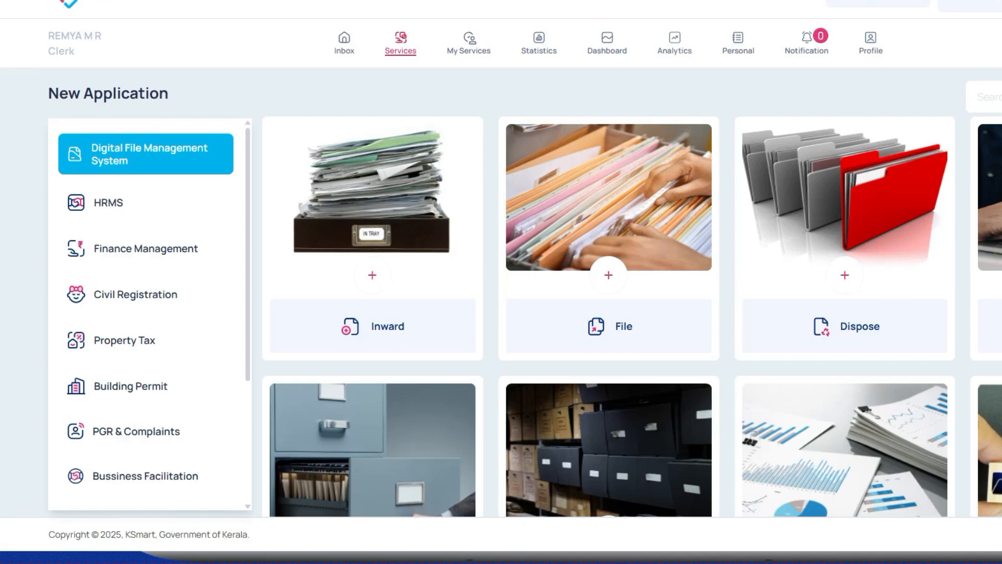
Open the SALARY BILL APRIL file from the inbox and go to its notes section
left_click(344, 43)
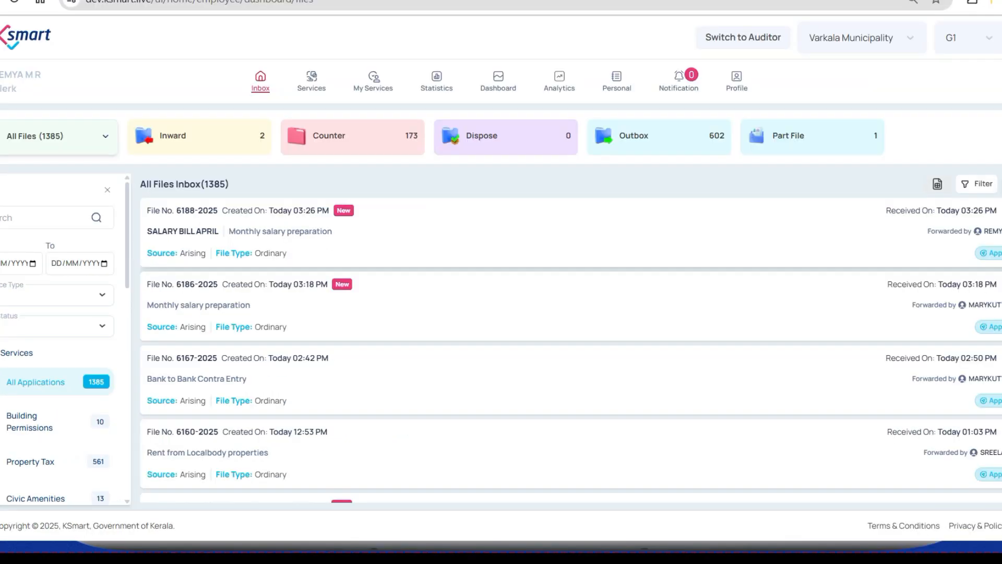
left_click(280, 232)
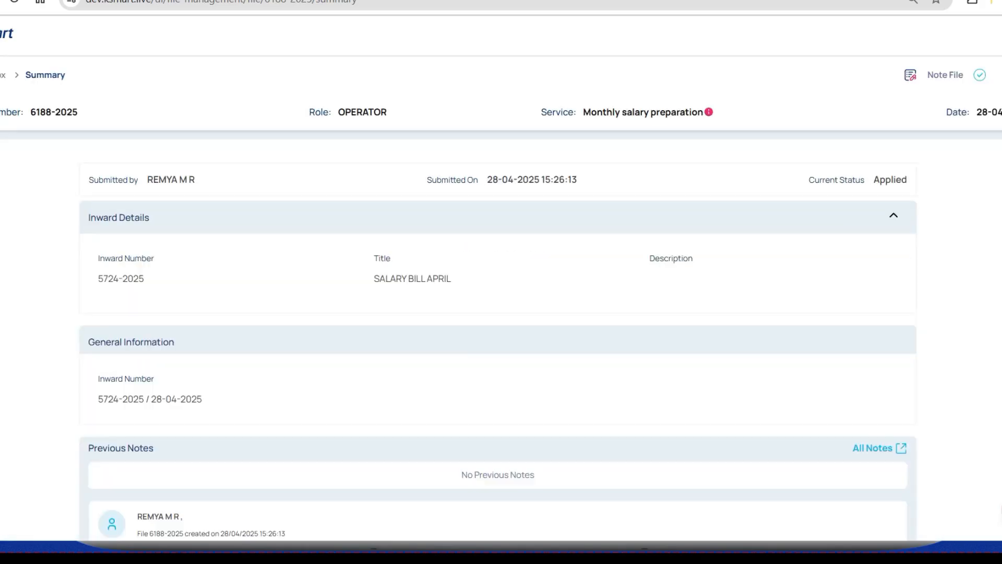
scroll(498, 339, "down", 5)
Start a salary payment for the file from its Finance features, using the Other option
left_click(910, 75)
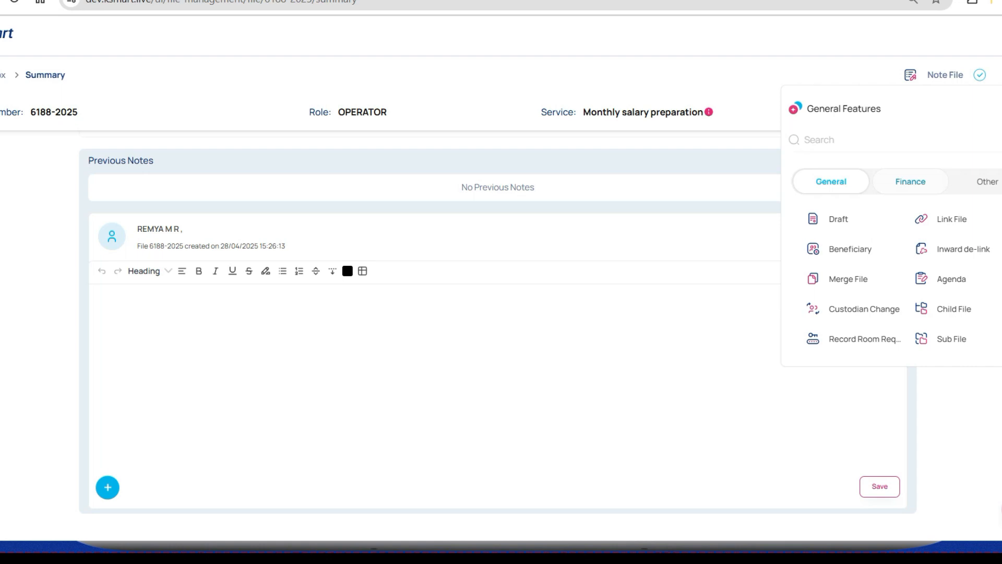
left_click(910, 181)
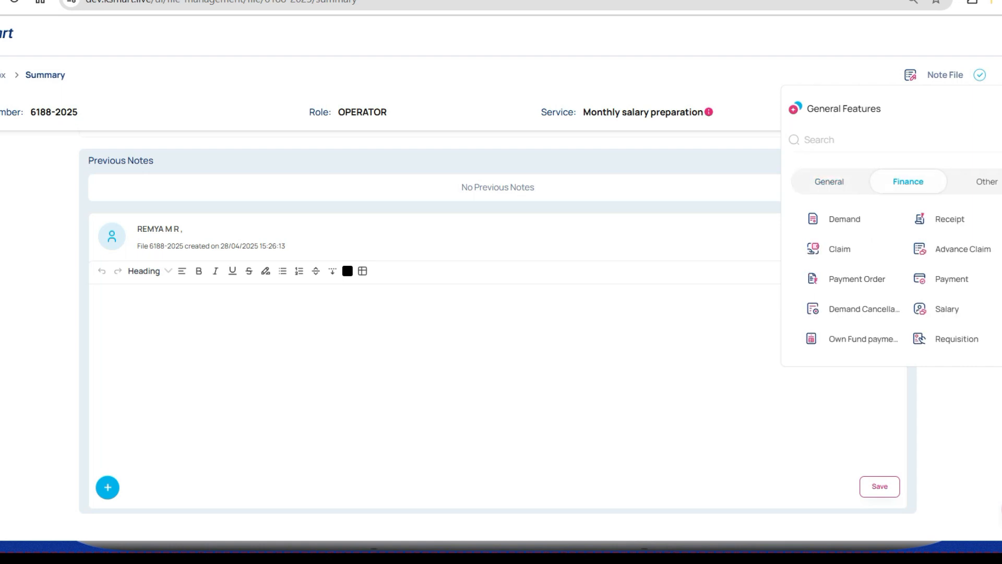
left_click(946, 309)
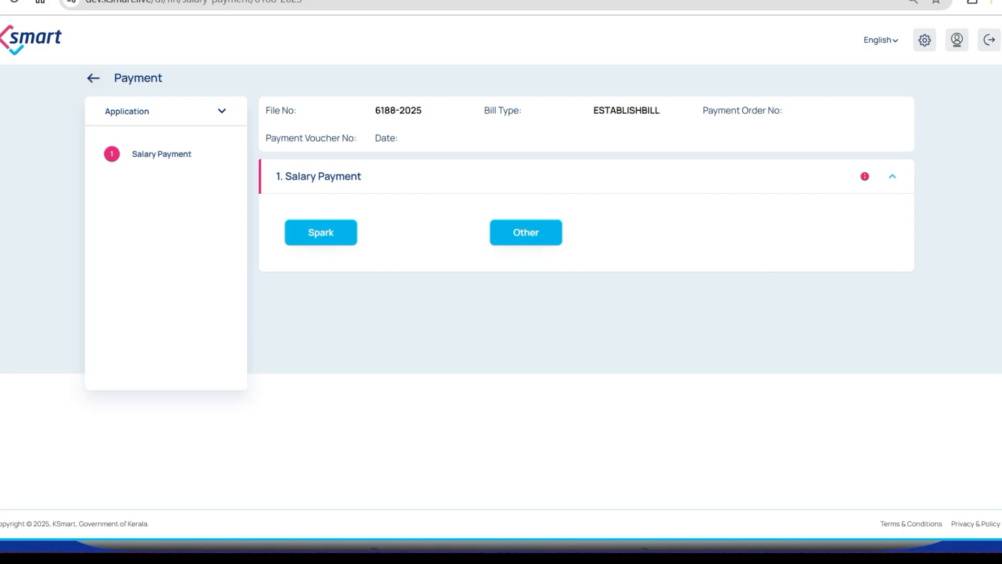
left_click(525, 233)
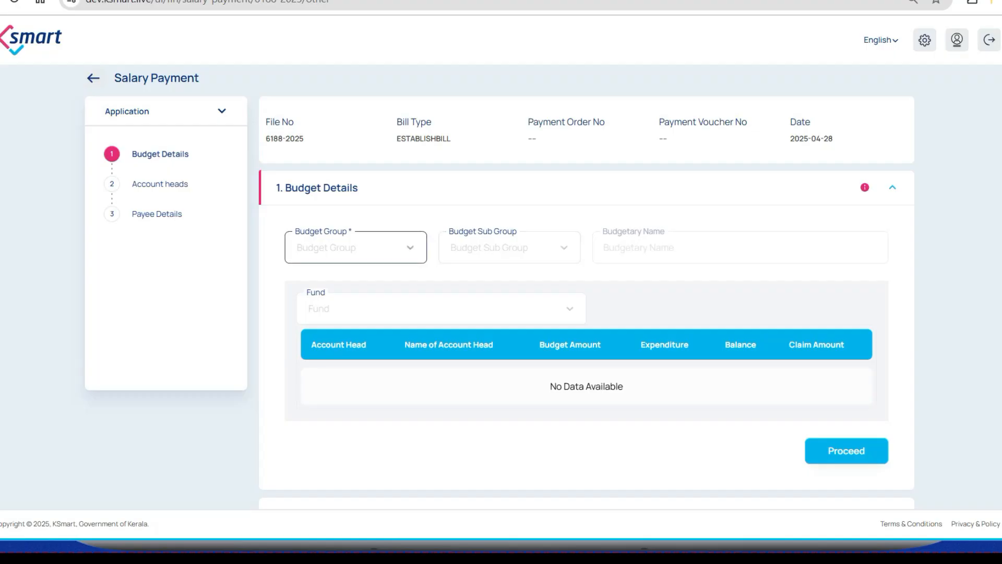
Set the Administrative budget group and Establishment sub group, and link the first Salary entry as the budgetary name
left_click(356, 247)
left_click(356, 285)
left_click(510, 247)
left_click(509, 285)
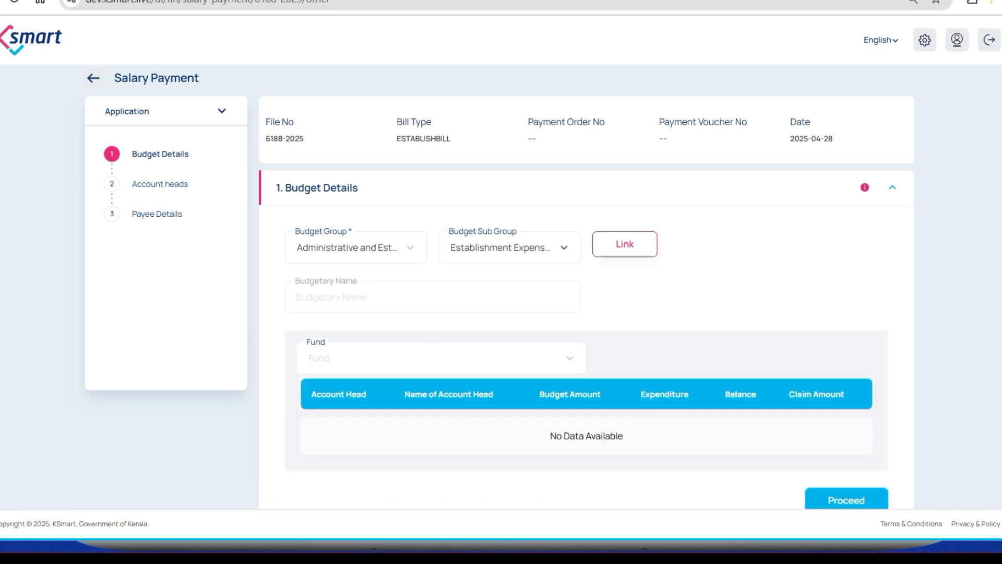
left_click(625, 244)
scroll(586, 303, "down", 3)
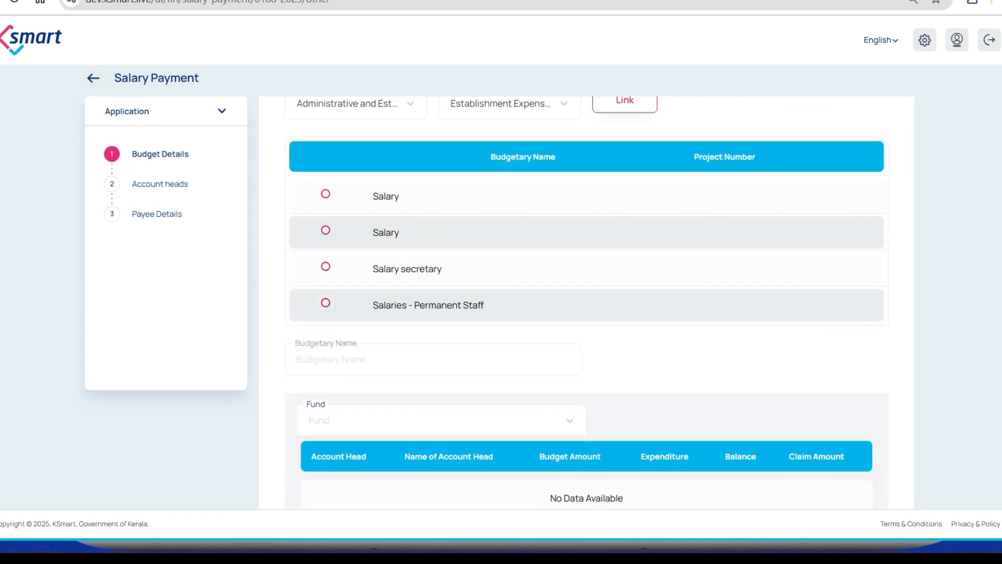
left_click(326, 194)
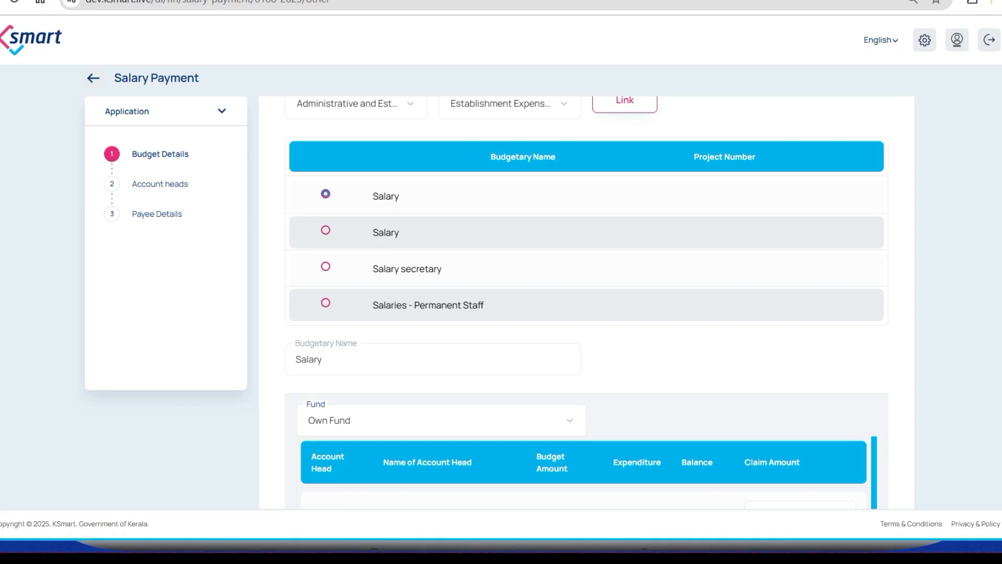
Enter a claim amount of 100000 for Salaries - Permanent Staff under Own Fund and proceed to the account heads
scroll(586, 303, "down", 3)
scroll(584, 397, "down", 3)
scroll(584, 397, "up", 2)
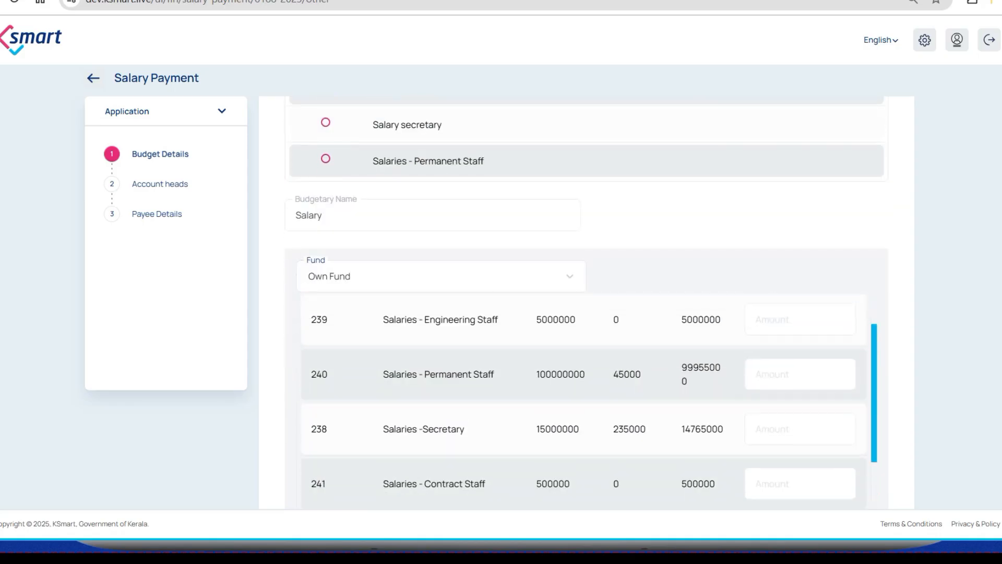
scroll(800, 349, "down", 1)
left_click(800, 348)
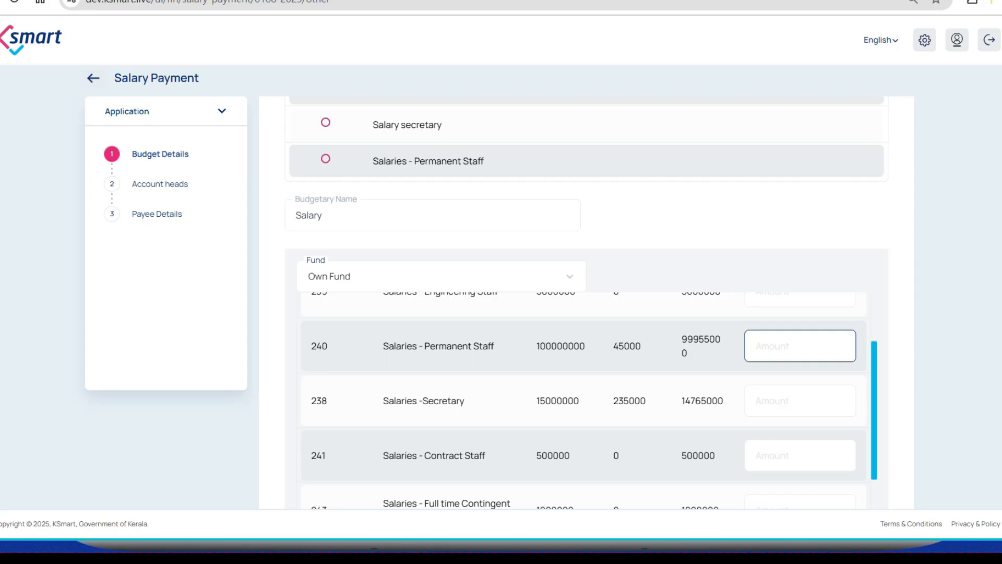
type("10")
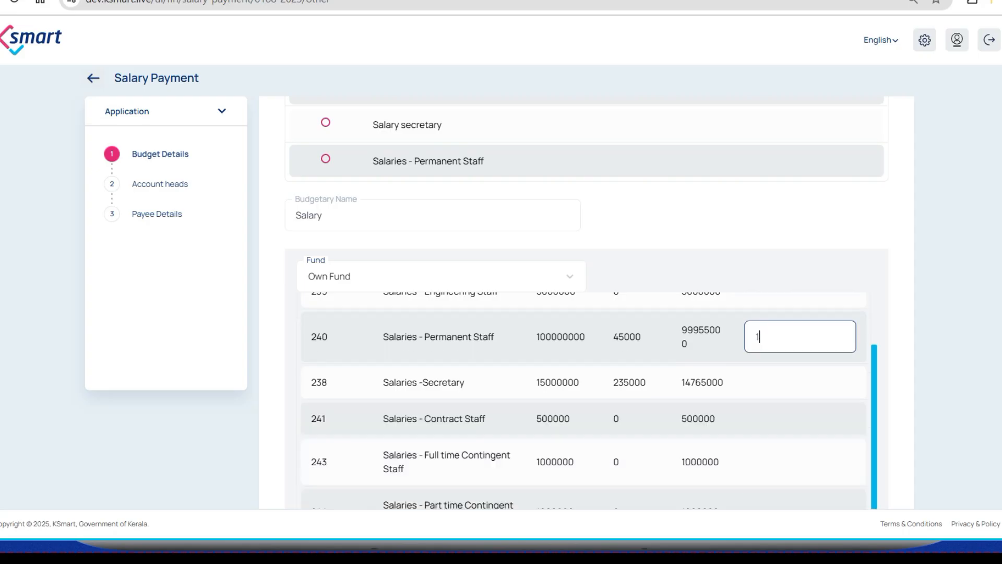
type("0000")
left_click(847, 340)
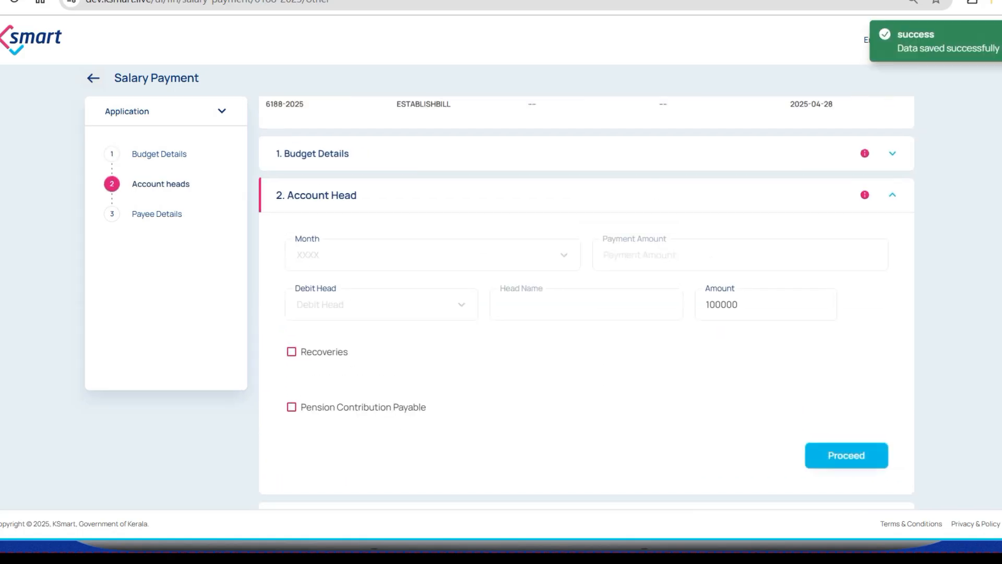
Set the payment month to April and enable recoveries in the Account Head section
left_click(432, 255)
key("Down")
key("Down")
key("Down")
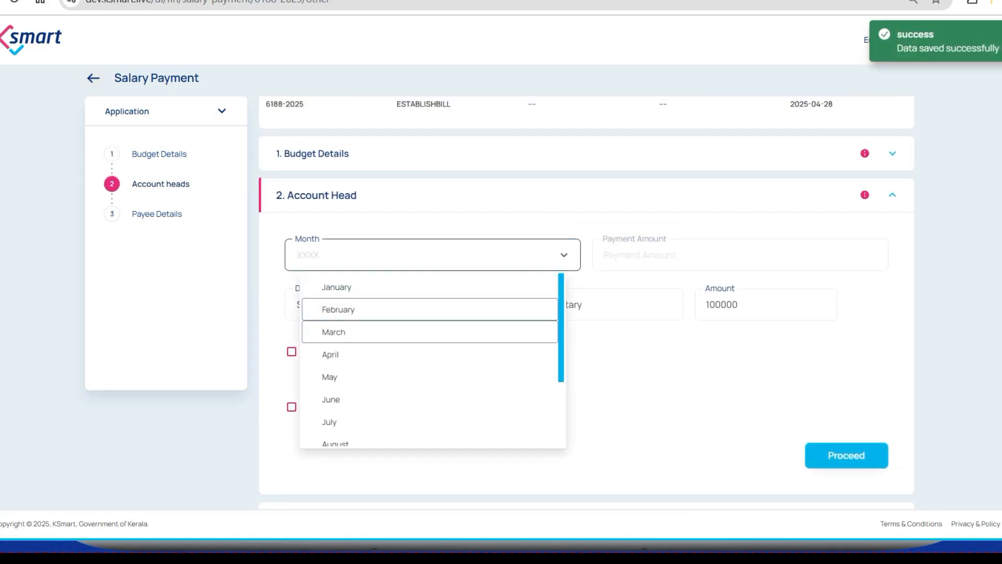
key("Return")
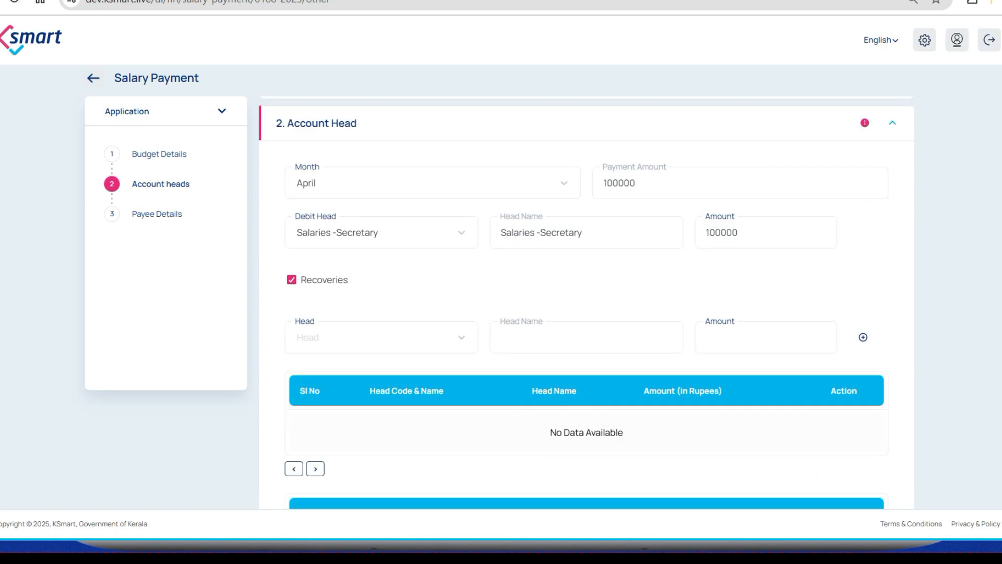
Add a recovery of 2000 under Recoveries Payable - General Provident Fund
left_click(381, 337)
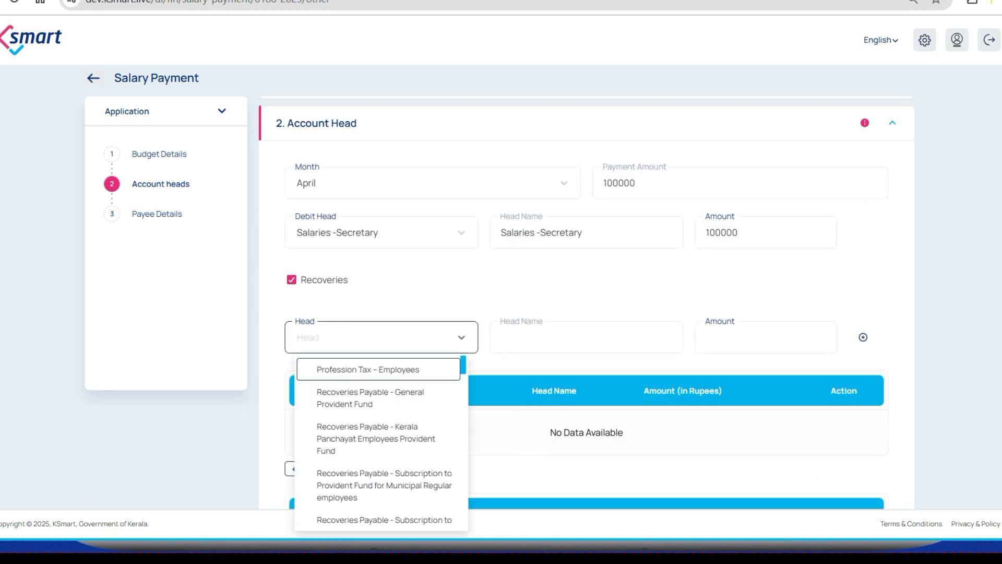
left_click(378, 398)
left_click(766, 337)
type("2000")
left_click(863, 337)
scroll(587, 303, "down", 3)
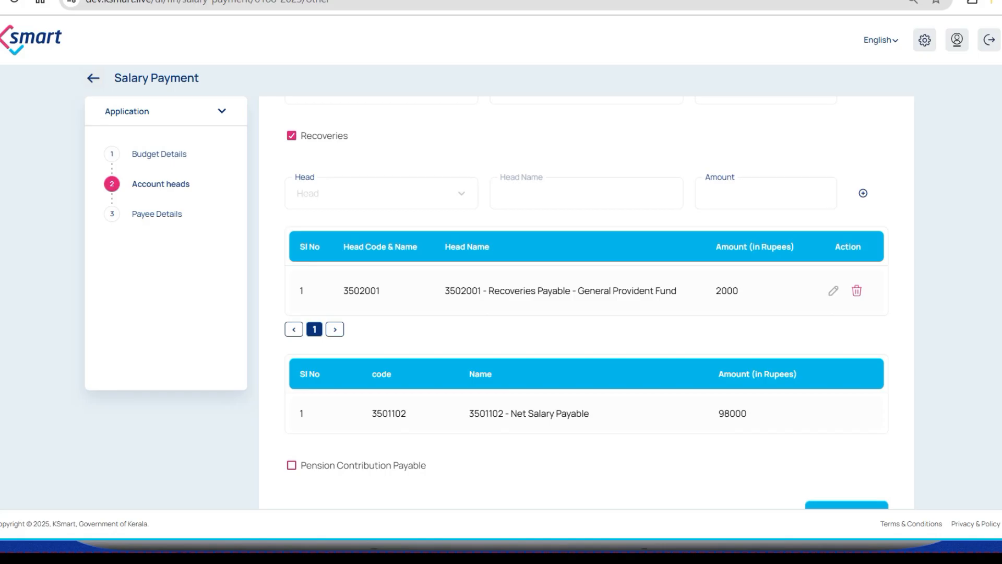
Add a recovery of 3000 under Recoveries Payable - Employee Share NPS
left_click(381, 193)
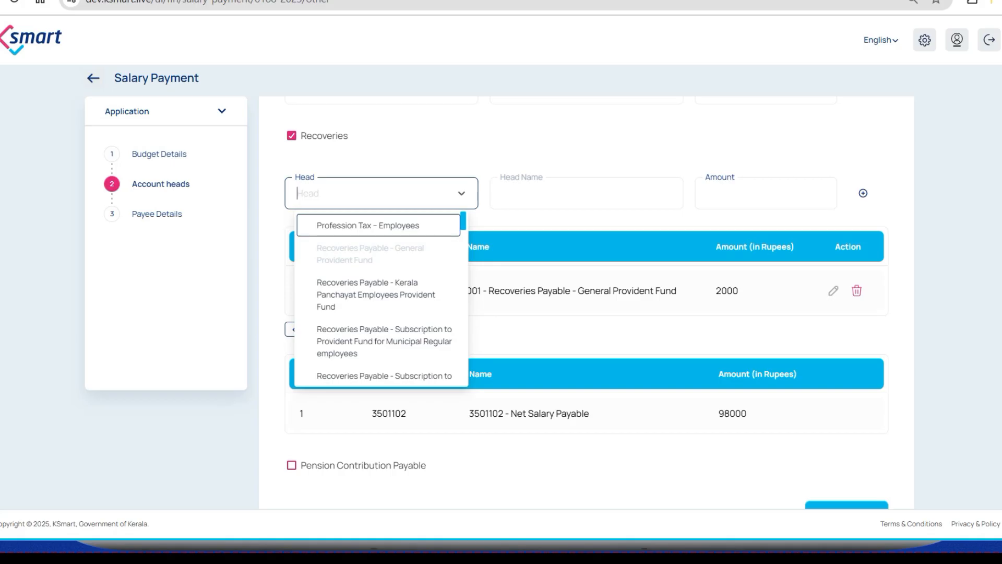
type("NP")
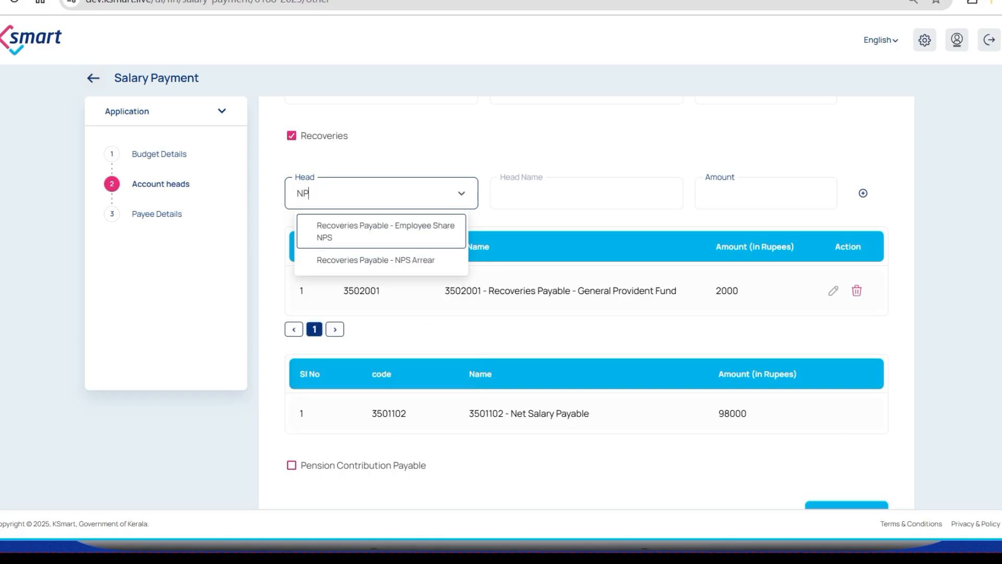
key("Return")
key("Tab")
type("3000")
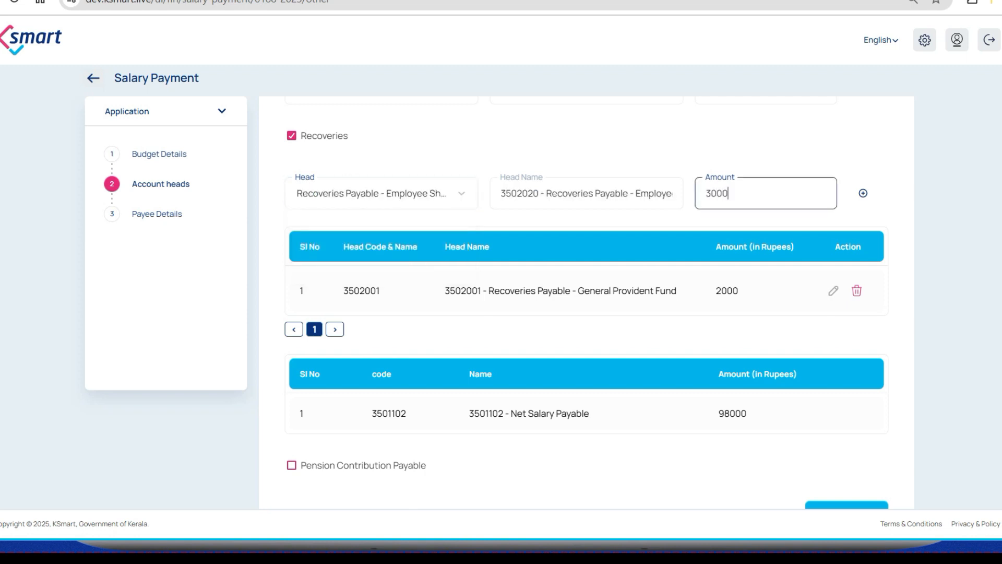
key("Return")
Enable Pension Contribution Payable with an amount of 5000 and proceed to the payee details
scroll(585, 292, "down", 1)
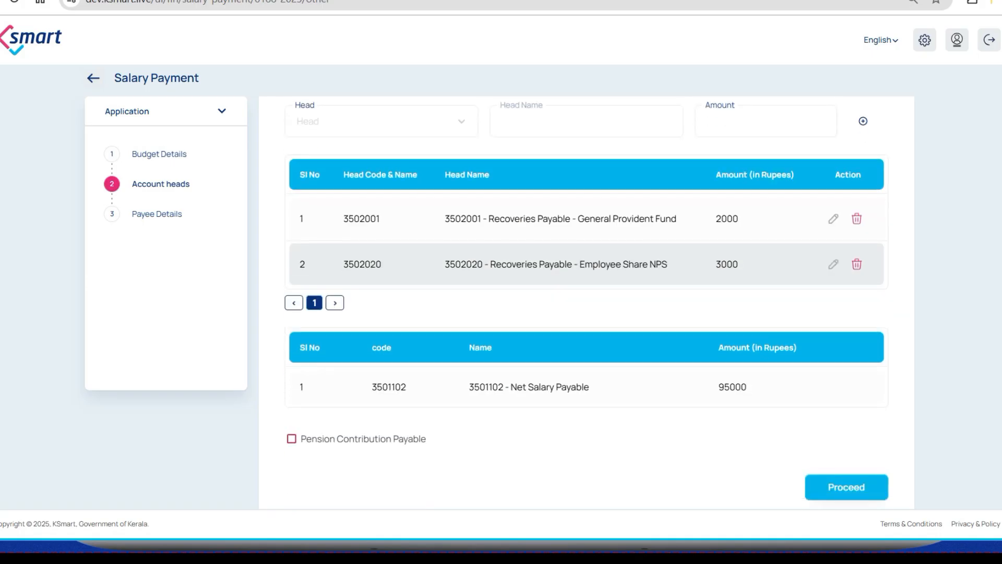
scroll(585, 293, "up", 1)
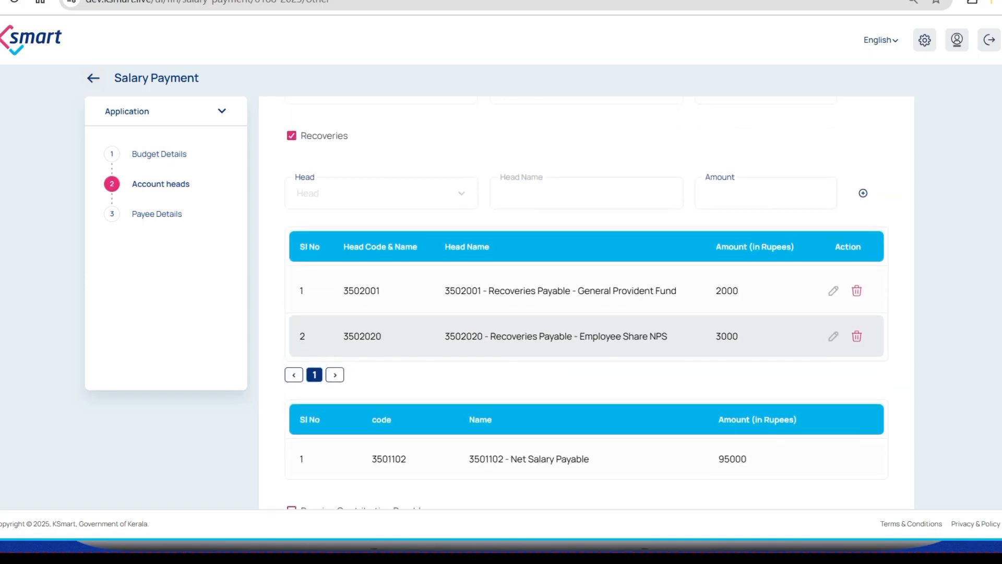
scroll(585, 292, "down", 3)
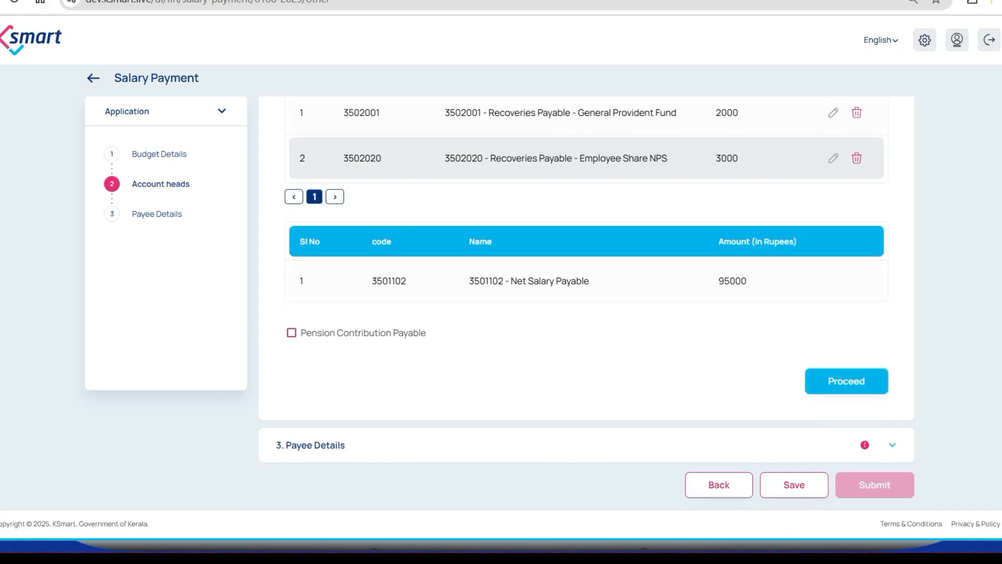
left_click(292, 333)
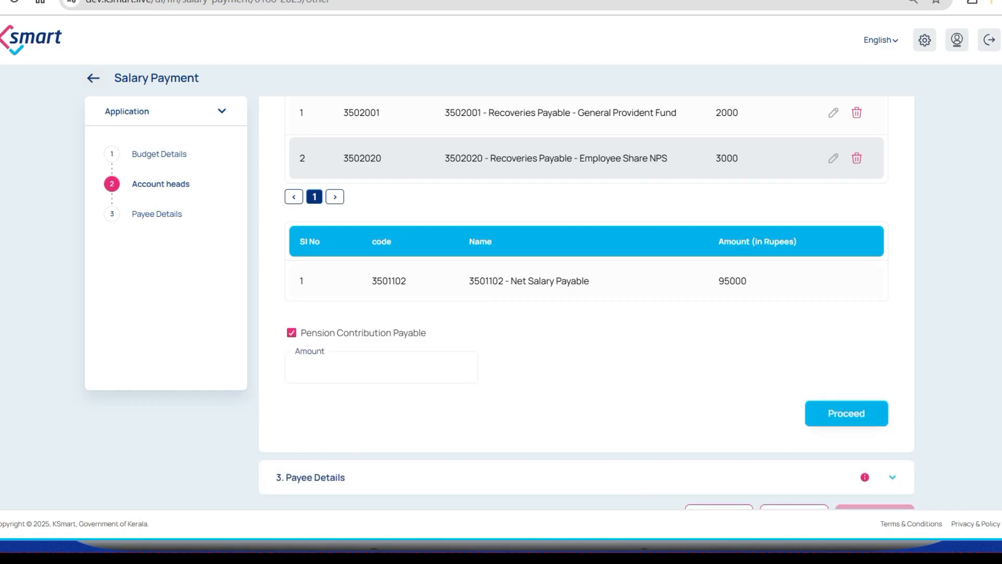
left_click(381, 367)
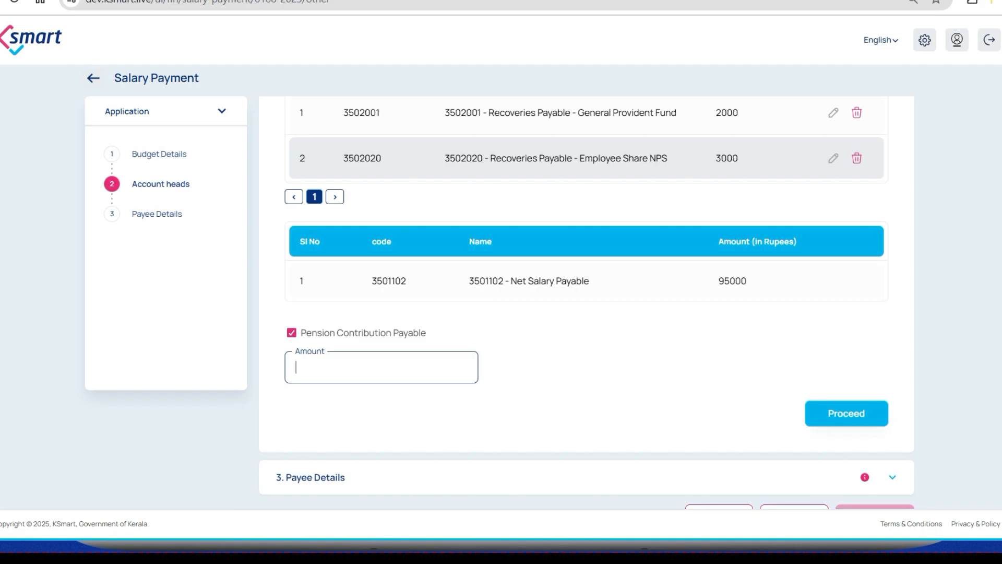
type("5000")
left_click(846, 414)
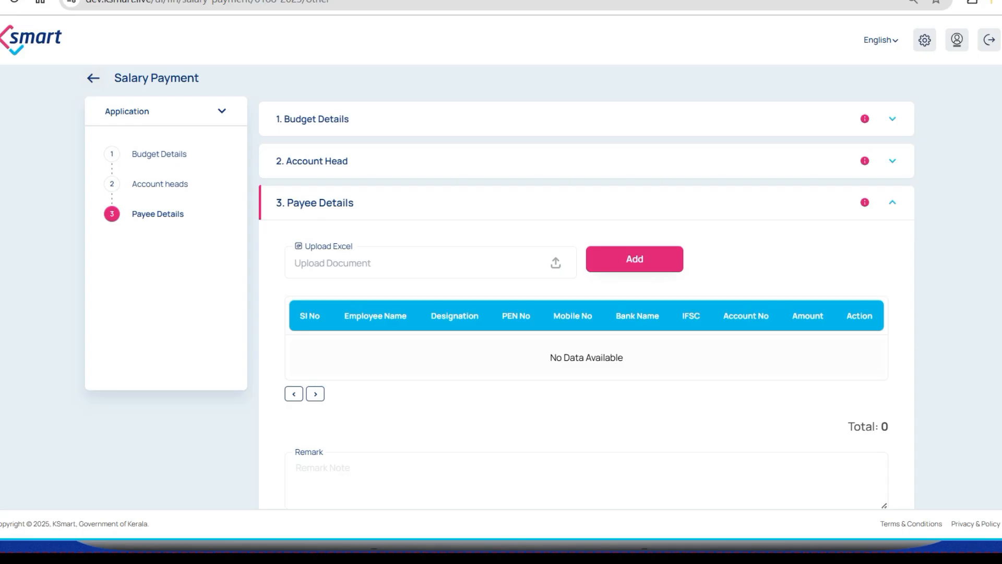
Switch to the Excel payee sheet and review its column headings from Employee Name to Amount, and both employees' amounts
key("alt+Tab")
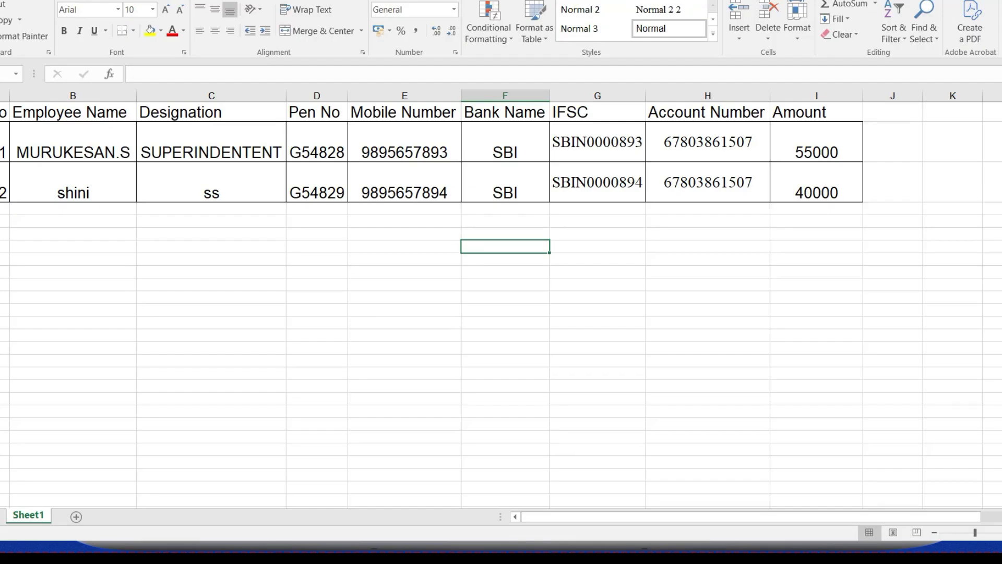
left_click(73, 112)
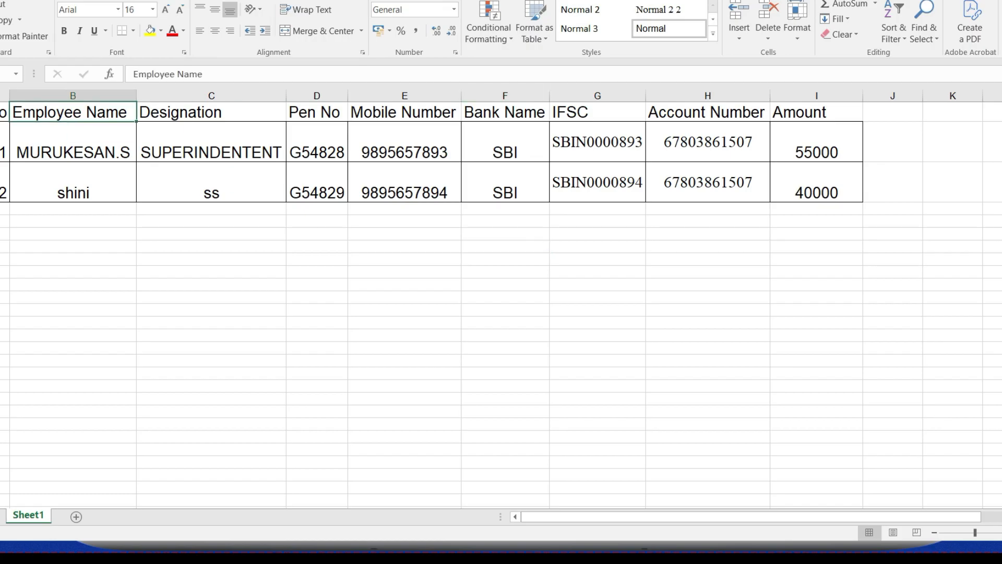
left_click(211, 112)
left_click(317, 112)
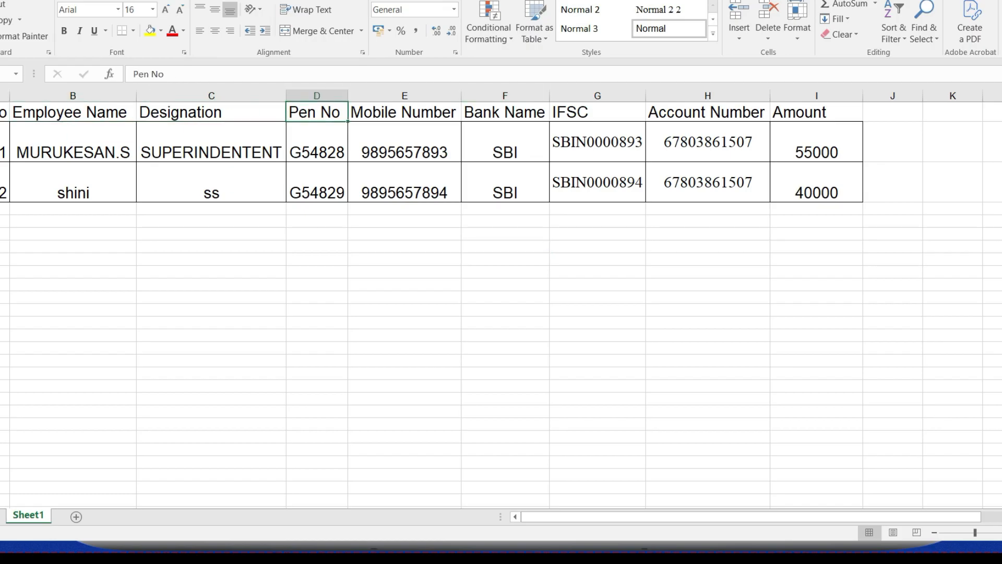
left_click(404, 112)
left_click(505, 113)
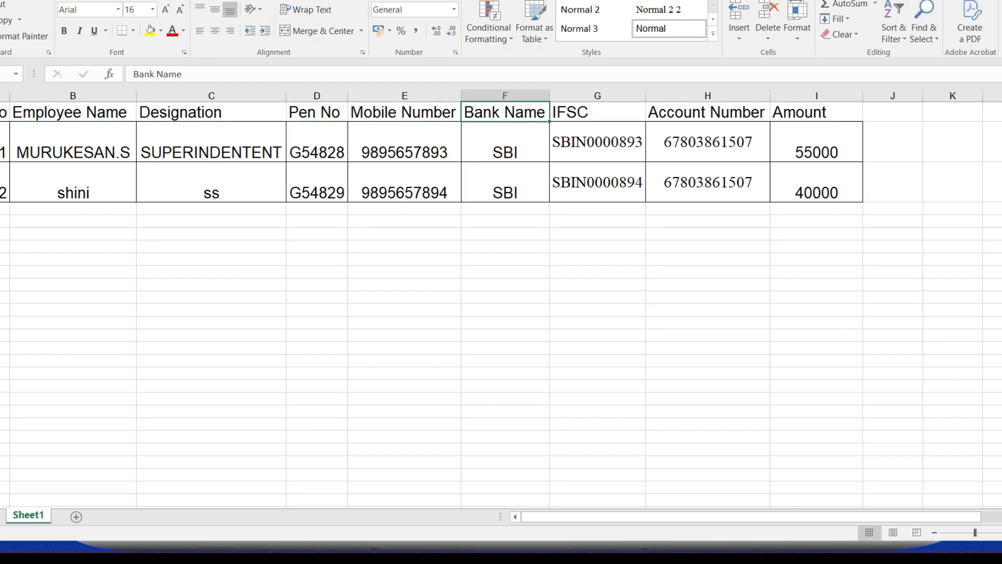
left_click(597, 112)
left_click(707, 112)
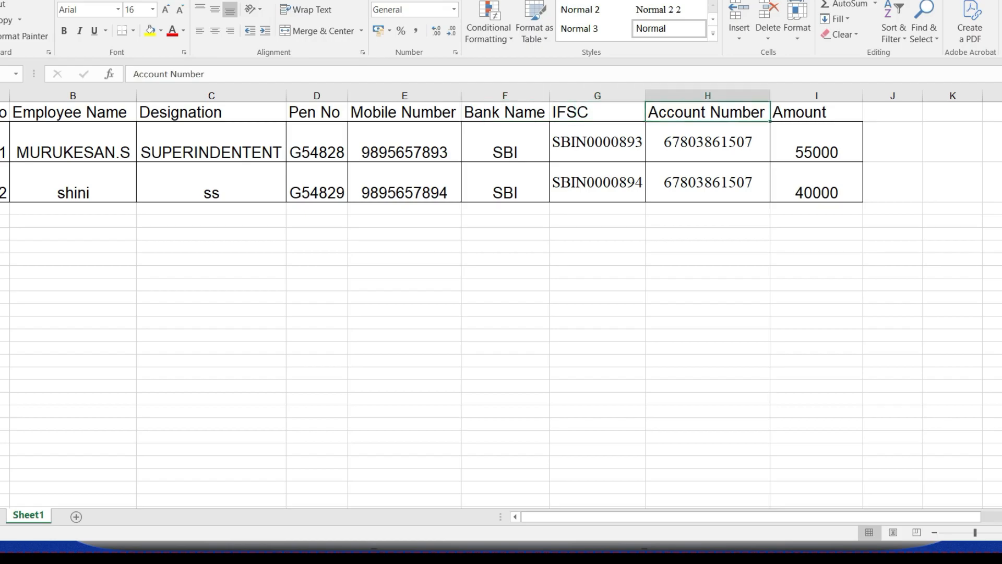
left_click(817, 113)
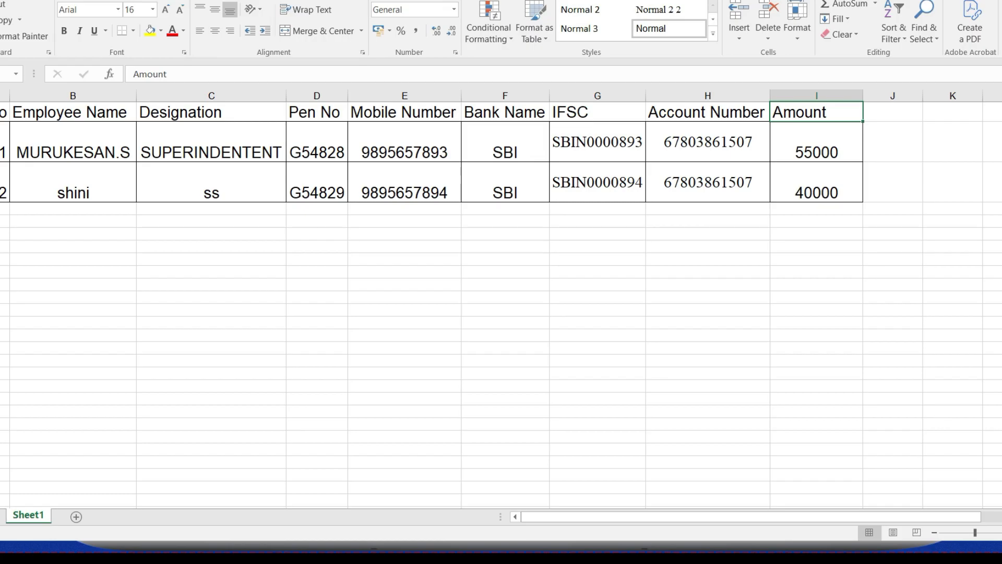
key("Down")
key("Down")
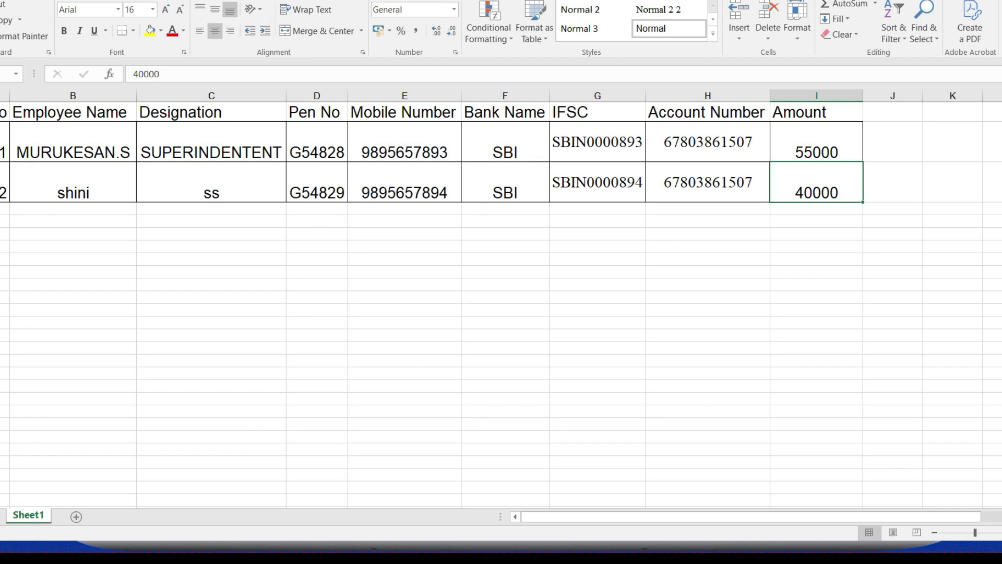
left_click(816, 141)
left_click(816, 182)
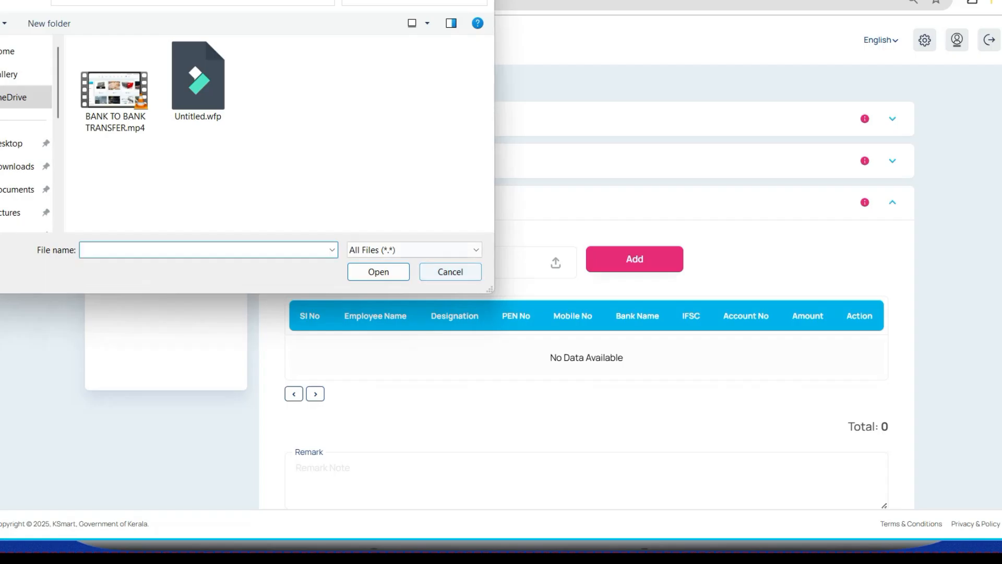
Upload PAYEE DETAILS1.xlsx from the FINANCE folder and add its employees to the payee table
scroll(26, 136, "down", 3)
scroll(26, 136, "up", 1)
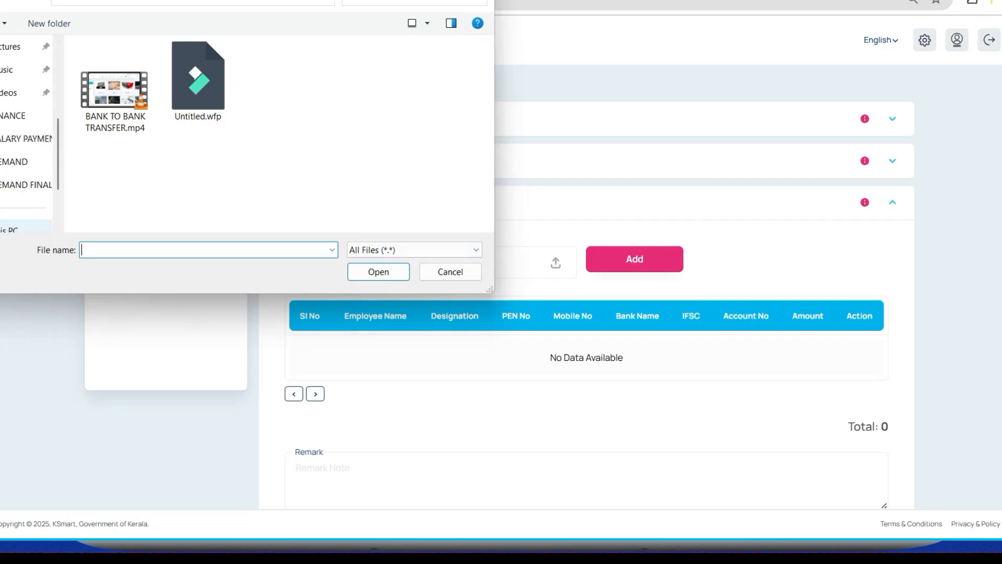
left_click(23, 115)
scroll(261, 173, "down", 6)
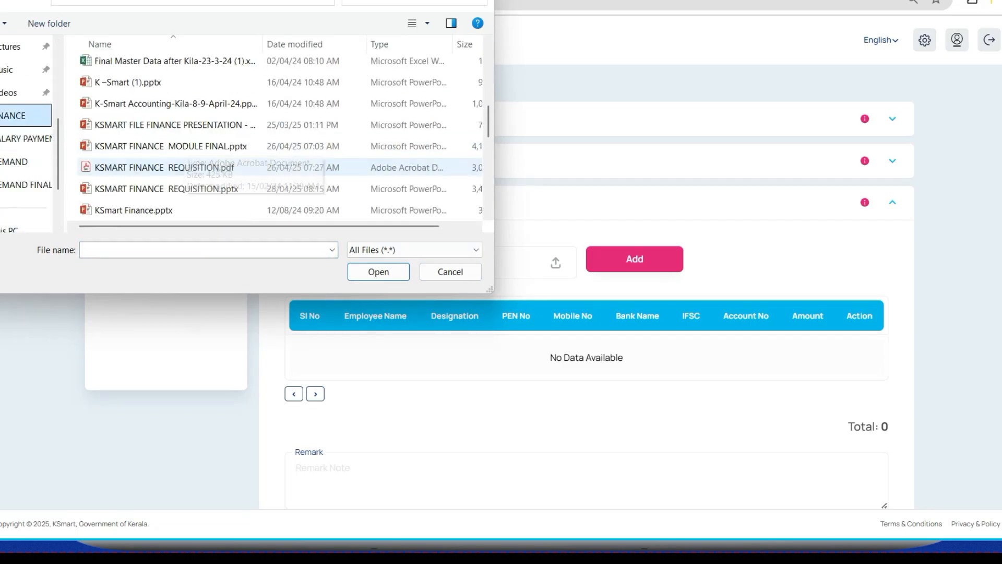
key("Return")
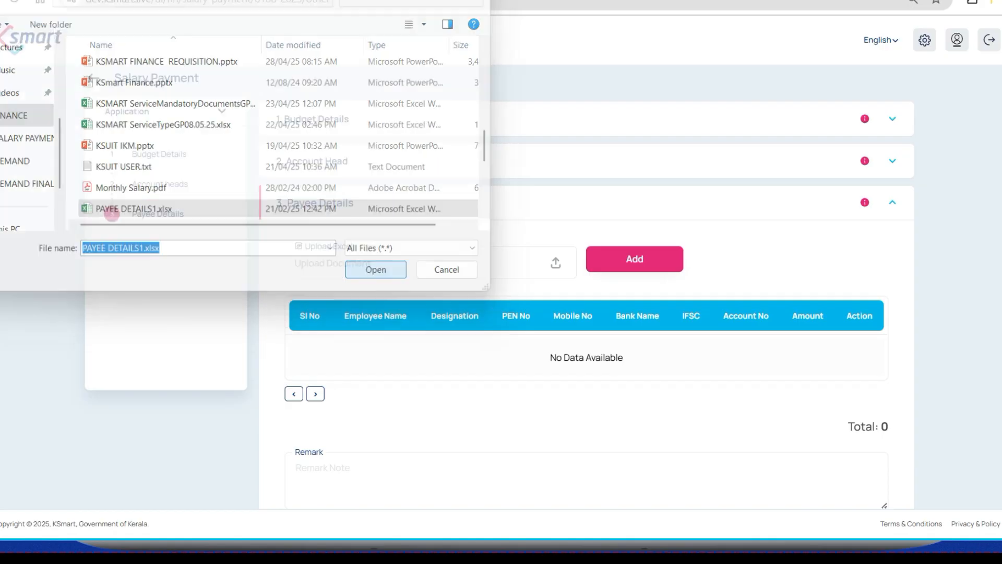
Check the uploaded payees and the Account Head recoveries, net salary and pension contribution, and save the payment details
scroll(586, 292, "down", 3)
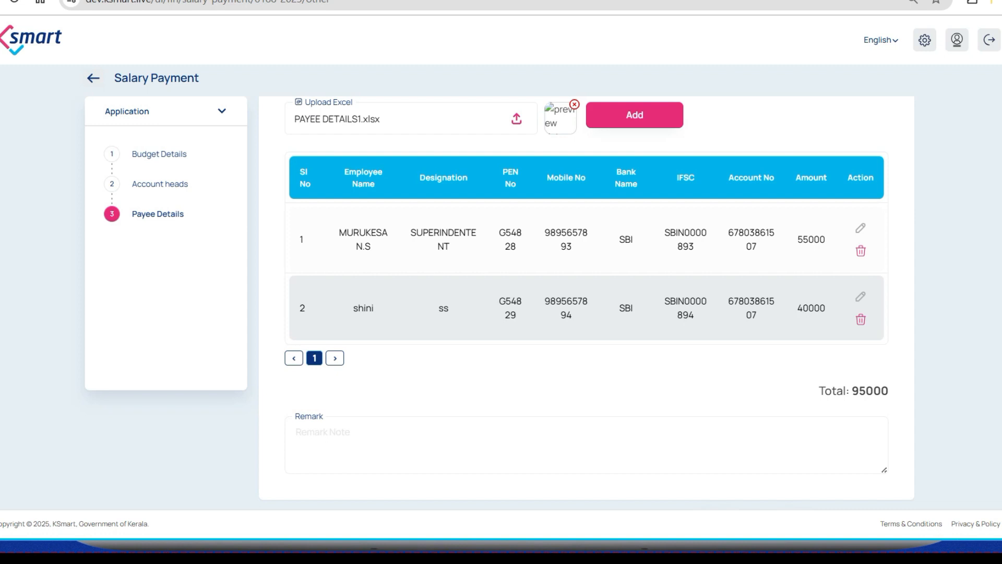
scroll(586, 292, "up", 4)
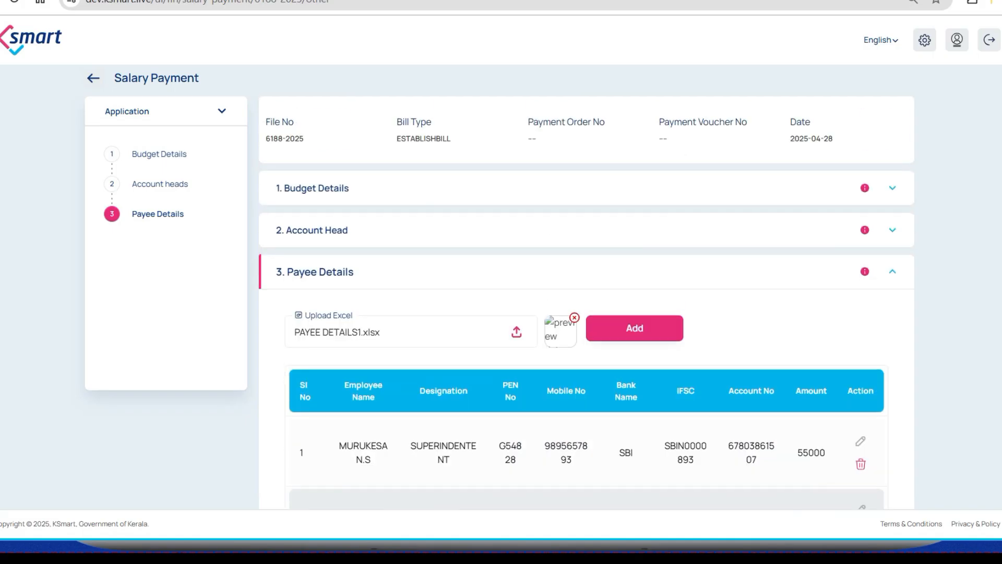
left_click(892, 229)
scroll(586, 302, "down", 5)
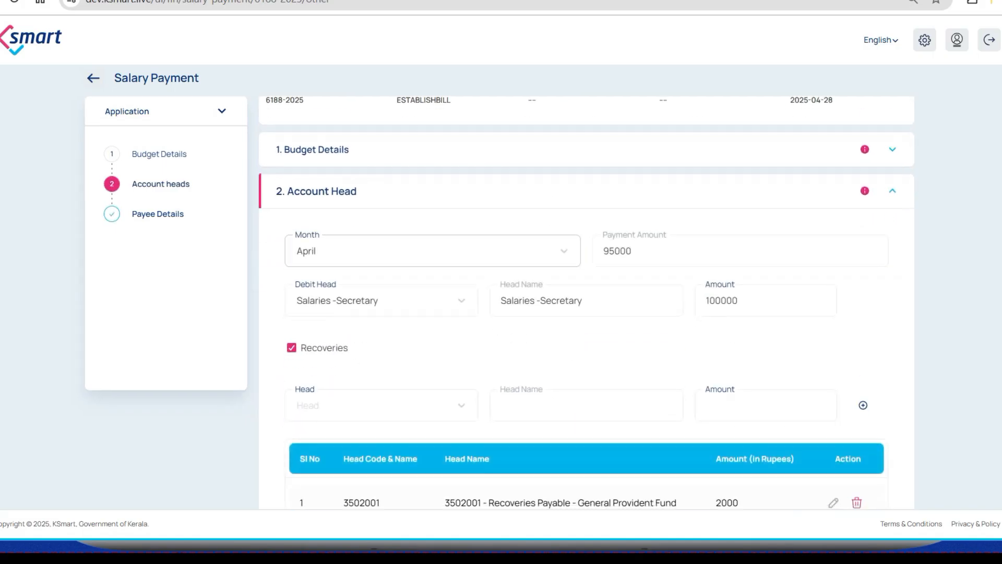
scroll(586, 303, "up", 3)
scroll(586, 303, "down", 7)
scroll(586, 303, "up", 3)
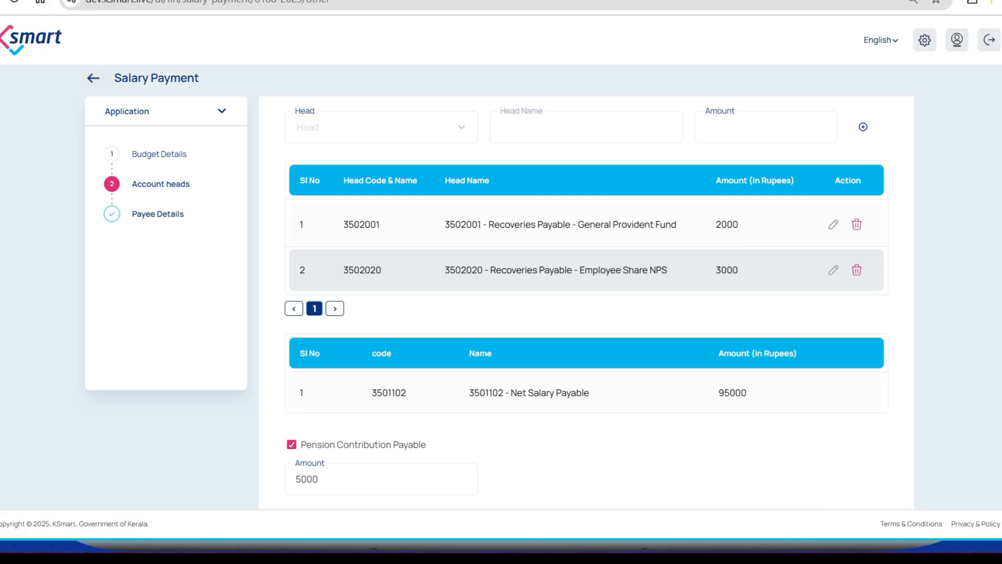
scroll(587, 302, "down", 3)
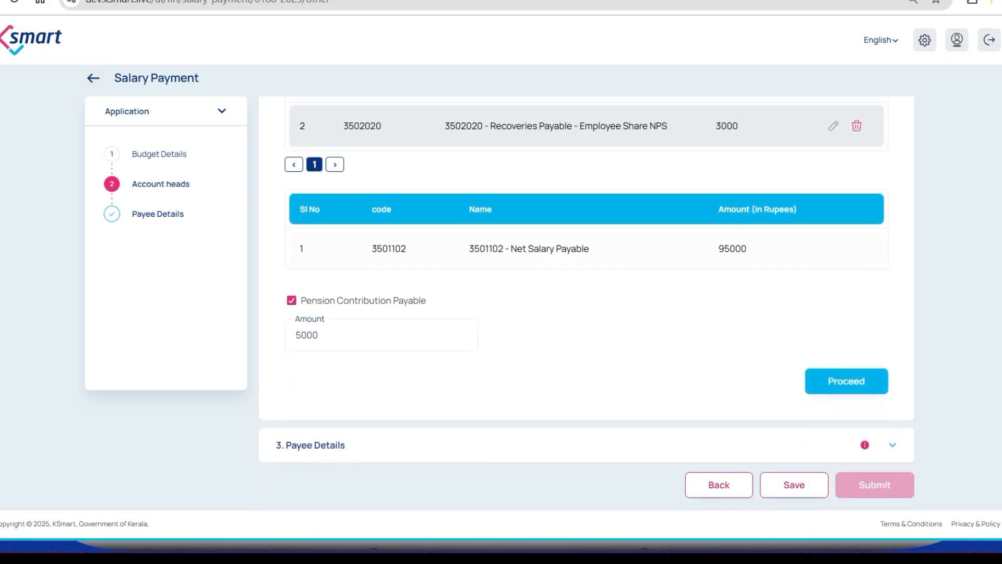
left_click(846, 381)
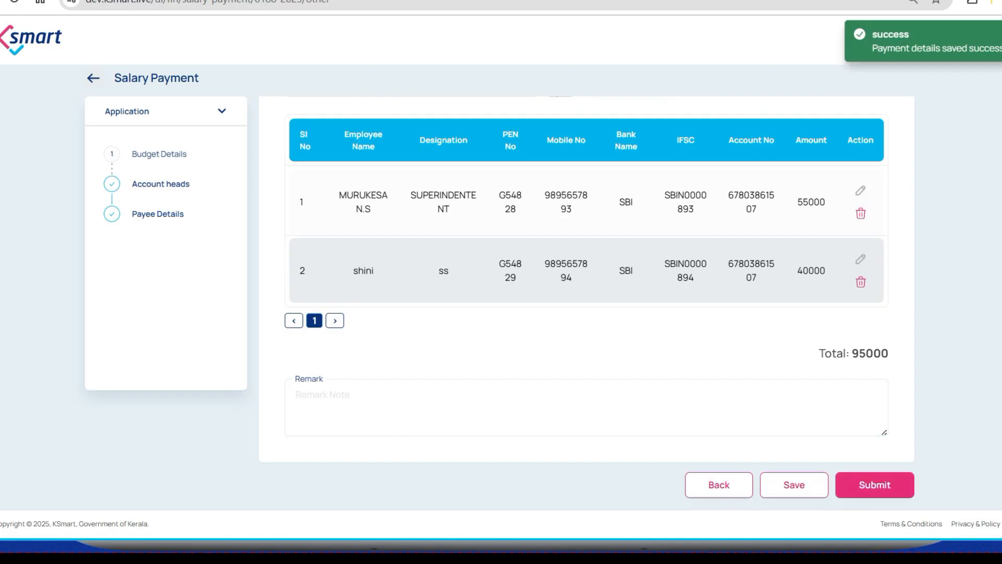
Submit the salary payment and forward the file to the selected clerk for verification
left_click(875, 485)
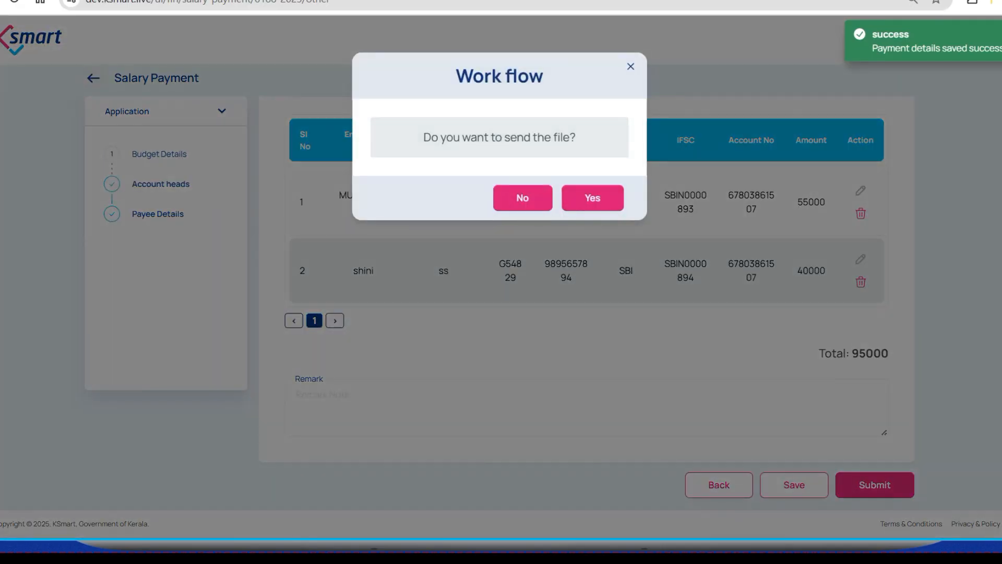
left_click(593, 198)
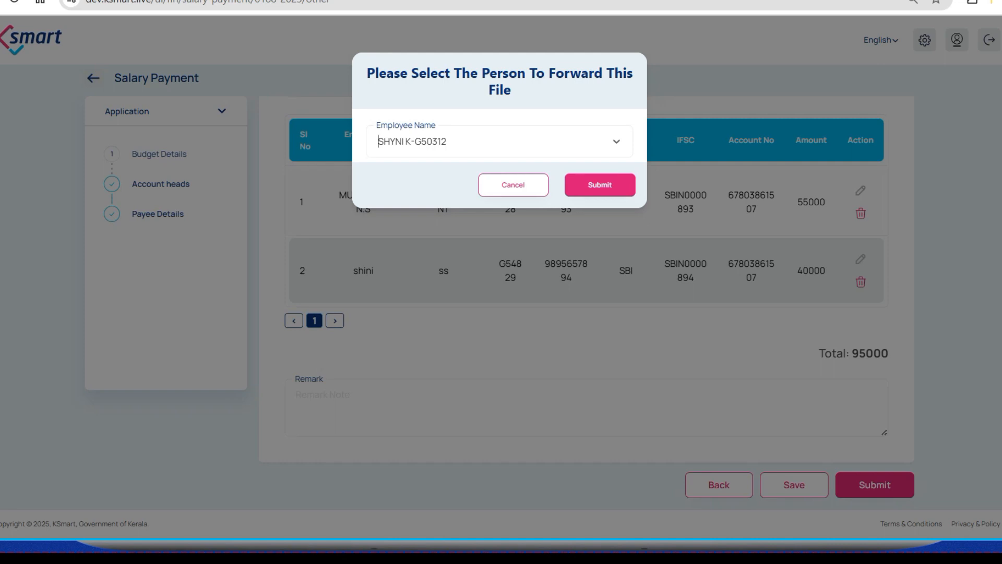
left_click(600, 185)
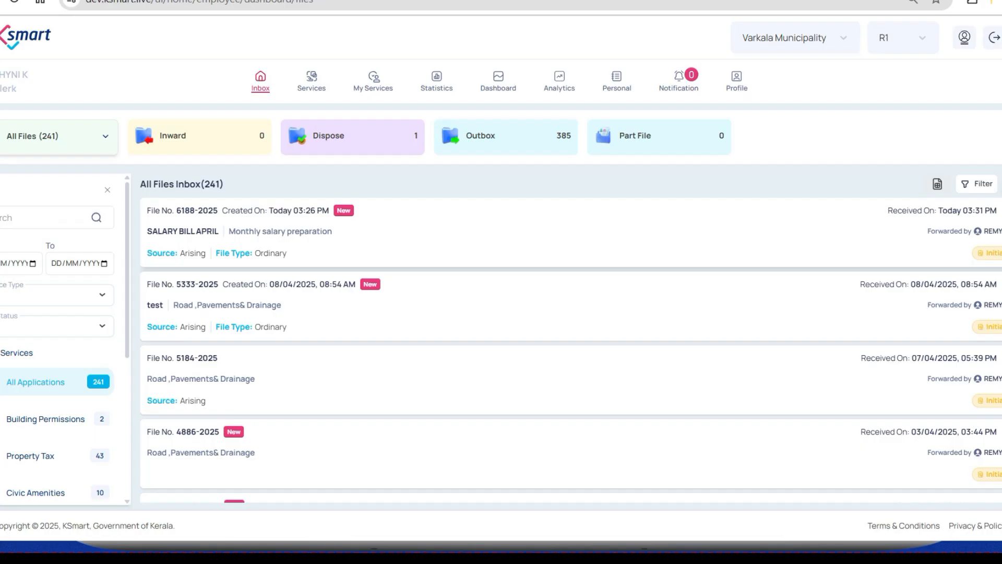
Open the SALARY BILL APRIL file as verifier, check its previous notes, and open its finance salary payment of type Other
left_click(293, 232)
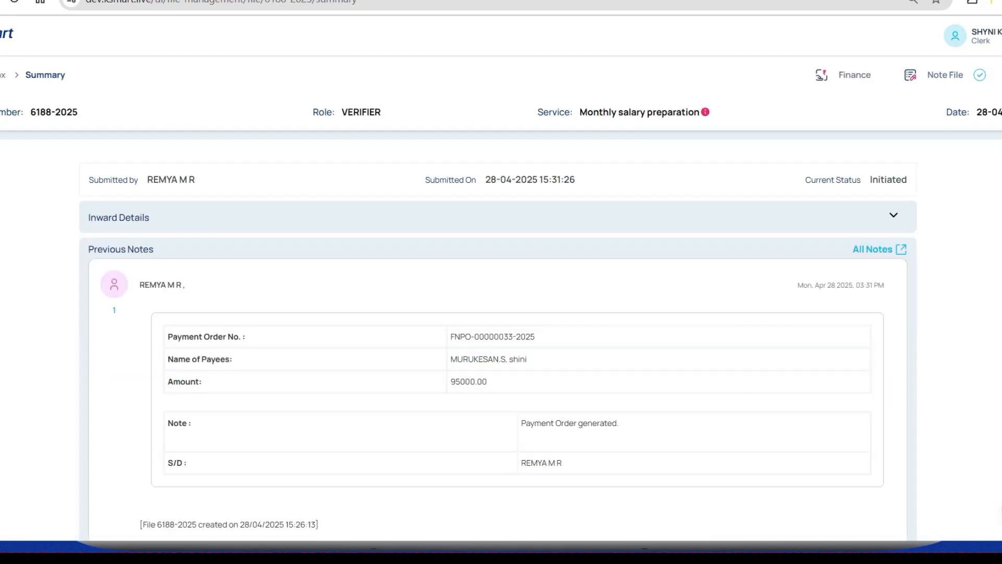
scroll(501, 334, "down", 5)
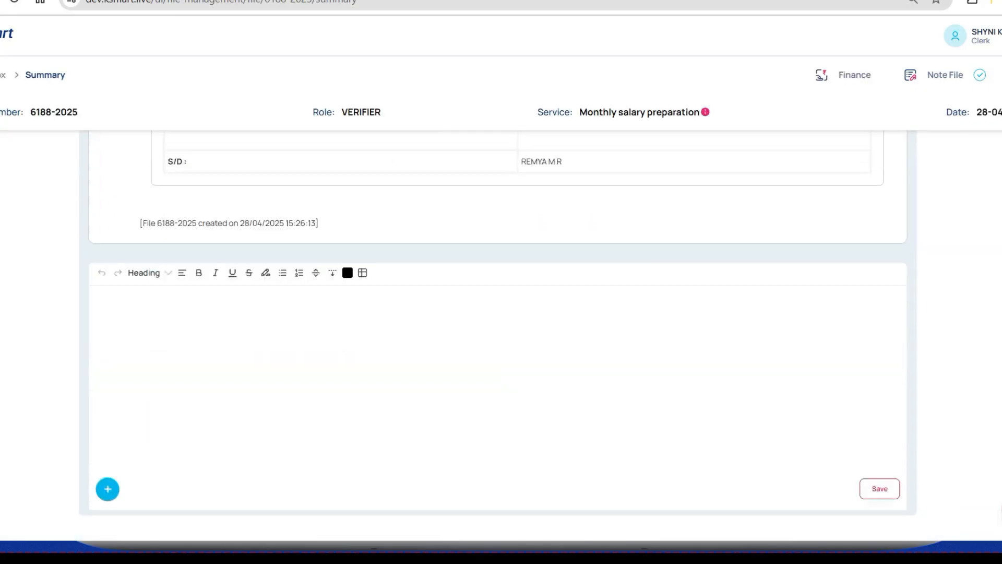
left_click(855, 75)
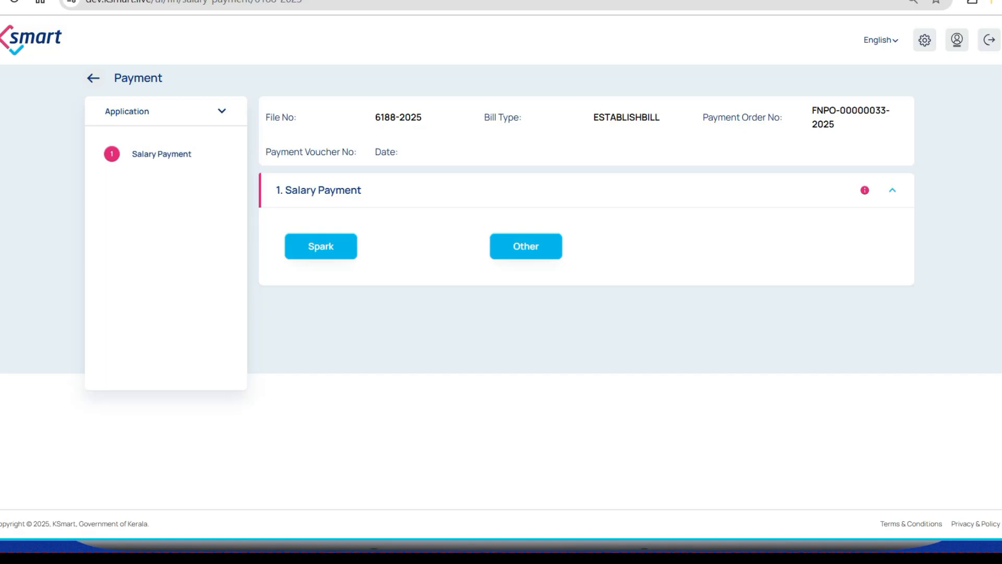
left_click(526, 246)
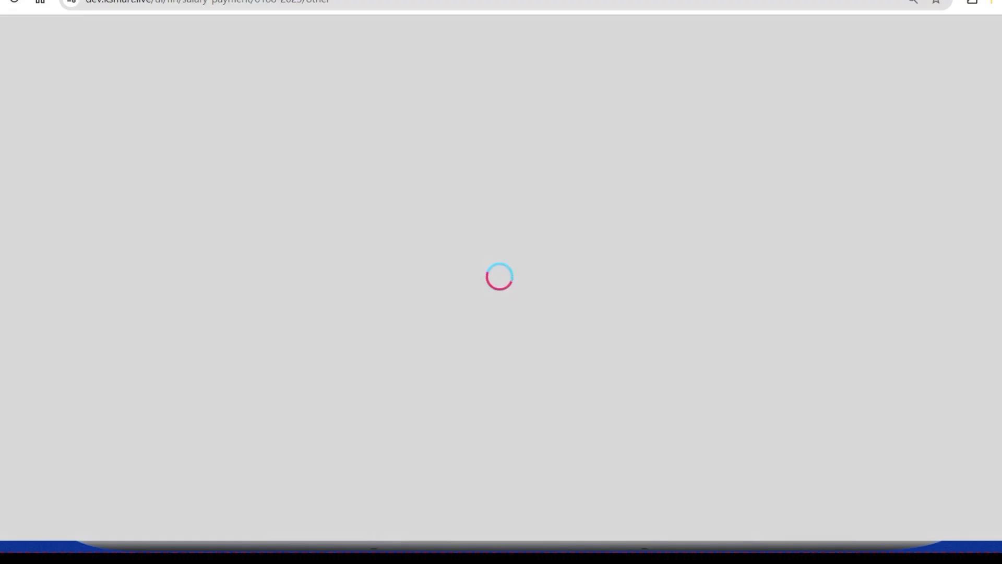
Check the budget and Account Head details, verify the salary payment and forward the file to the clerk for approval
scroll(586, 303, "down", 2)
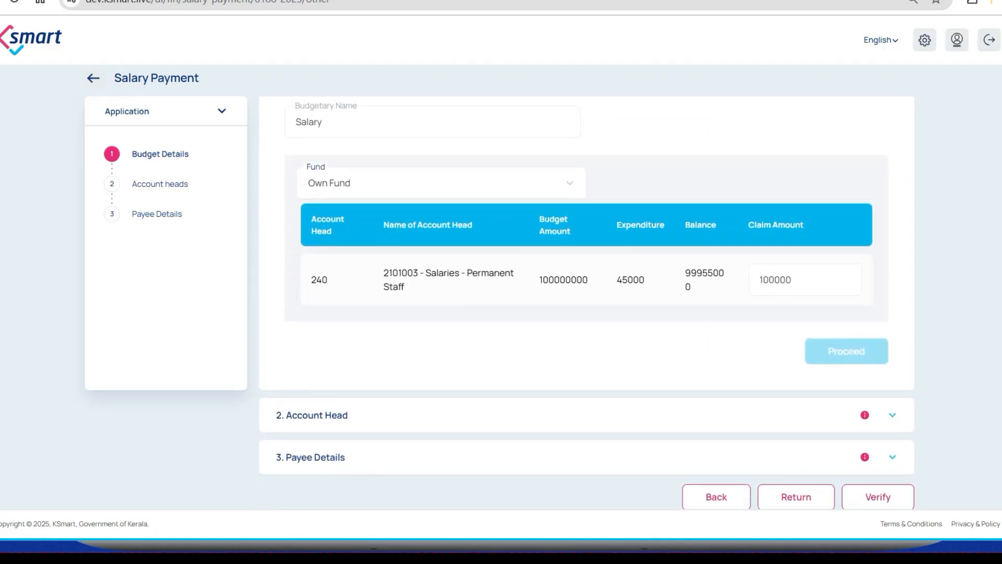
left_click(893, 415)
scroll(587, 302, "down", 3)
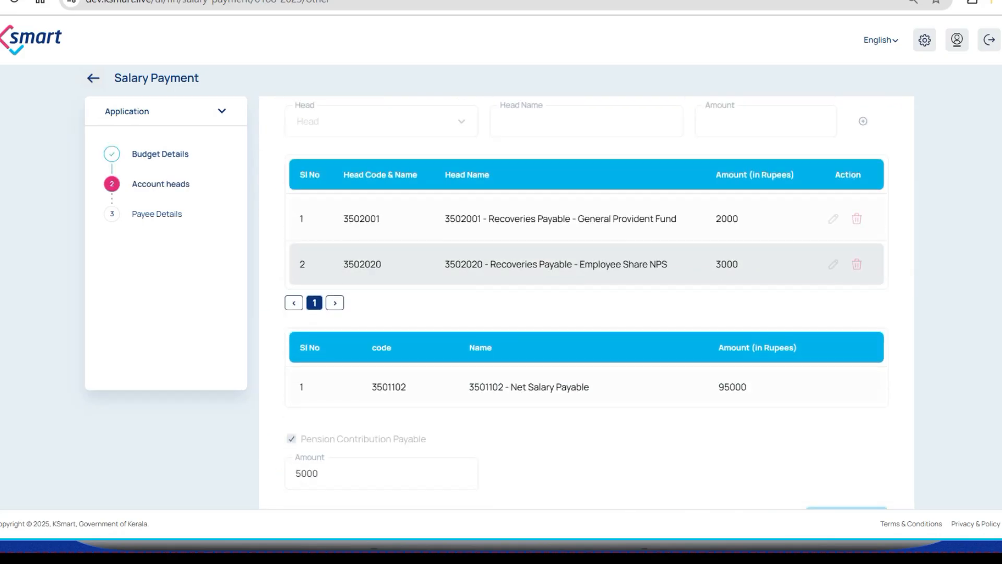
scroll(586, 302, "up", 1)
scroll(587, 303, "down", 4)
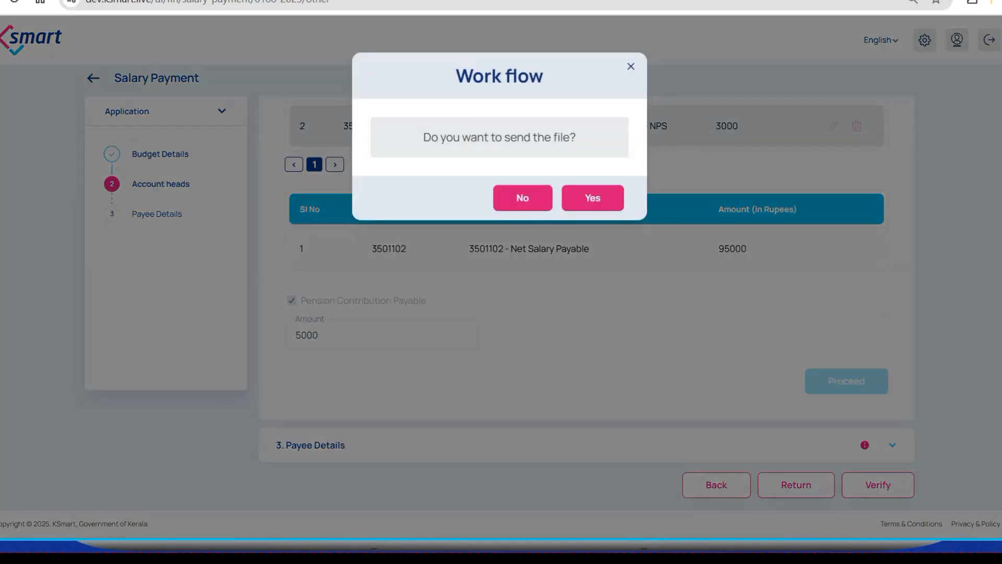
left_click(592, 198)
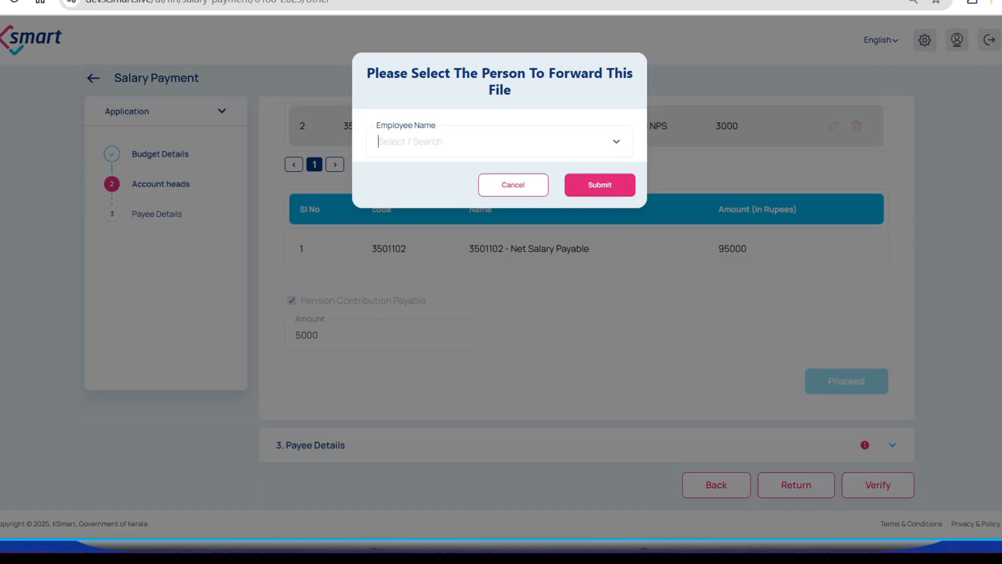
left_click(499, 141)
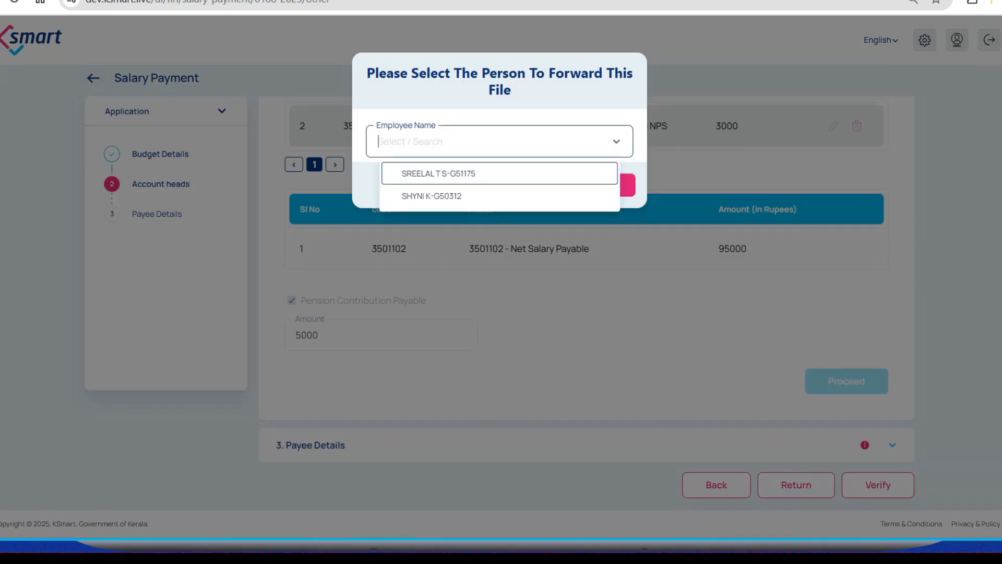
left_click(431, 196)
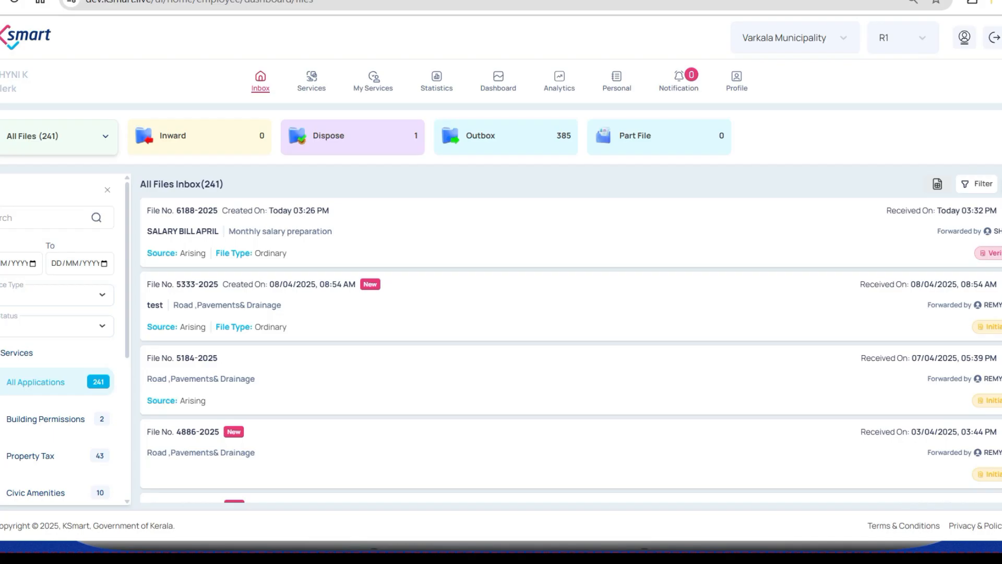
Open the verified SALARY BILL APRIL file as approver and go to its finance salary payment of type Other
left_click(501, 232)
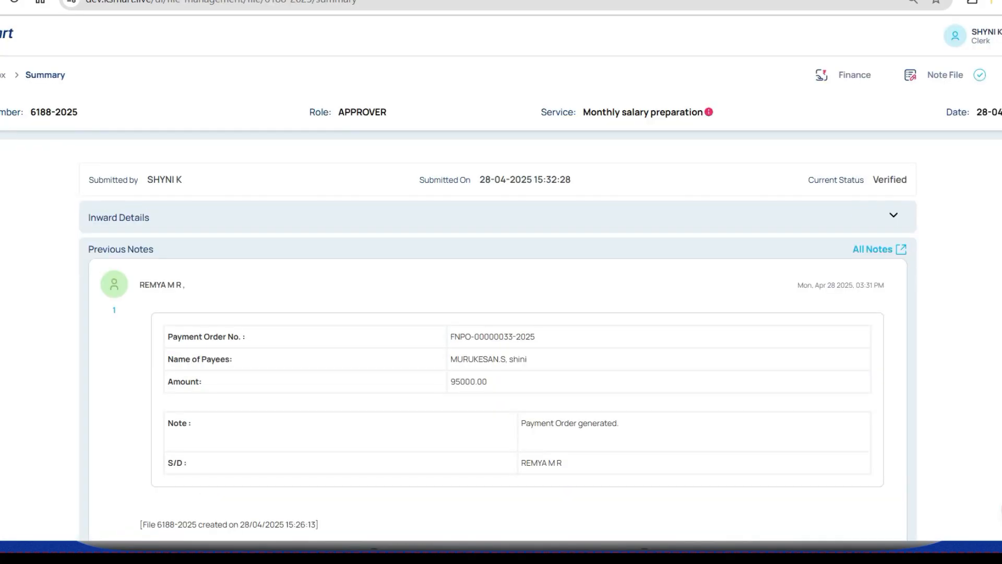
left_click(844, 76)
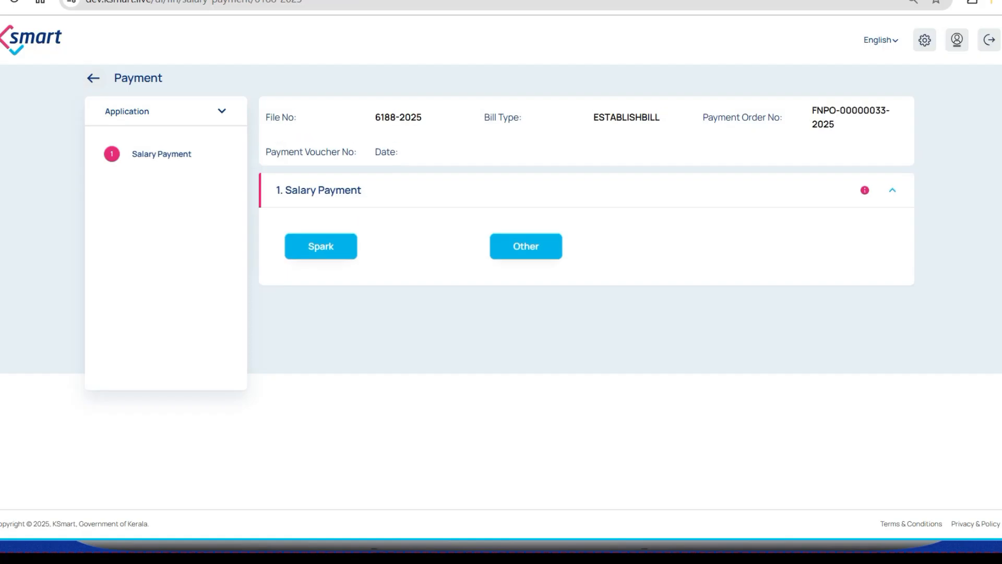
left_click(526, 246)
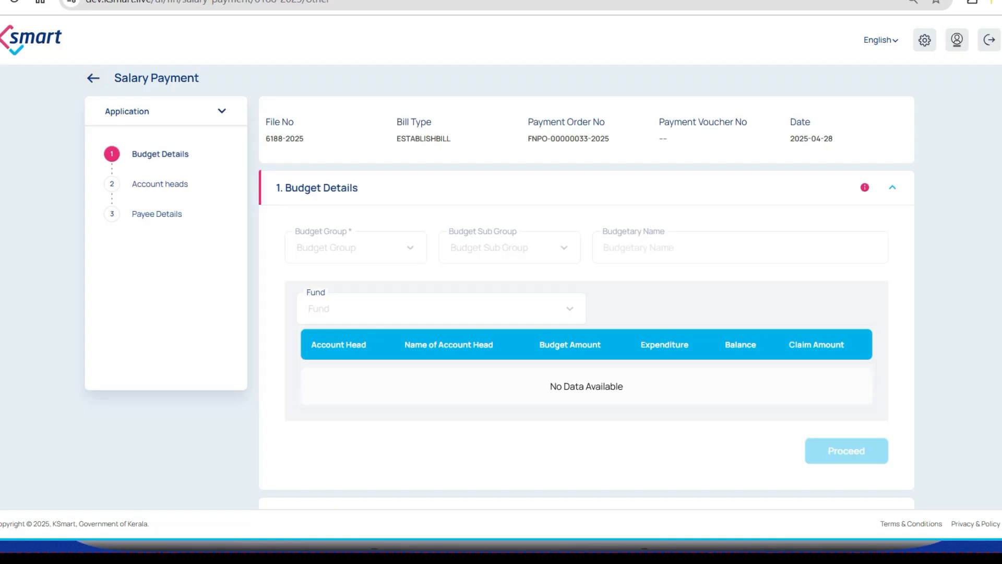
Approve the salary payment and forward the file to the Mayor for authorization
scroll(587, 303, "down", 3)
scroll(587, 302, "down", 1)
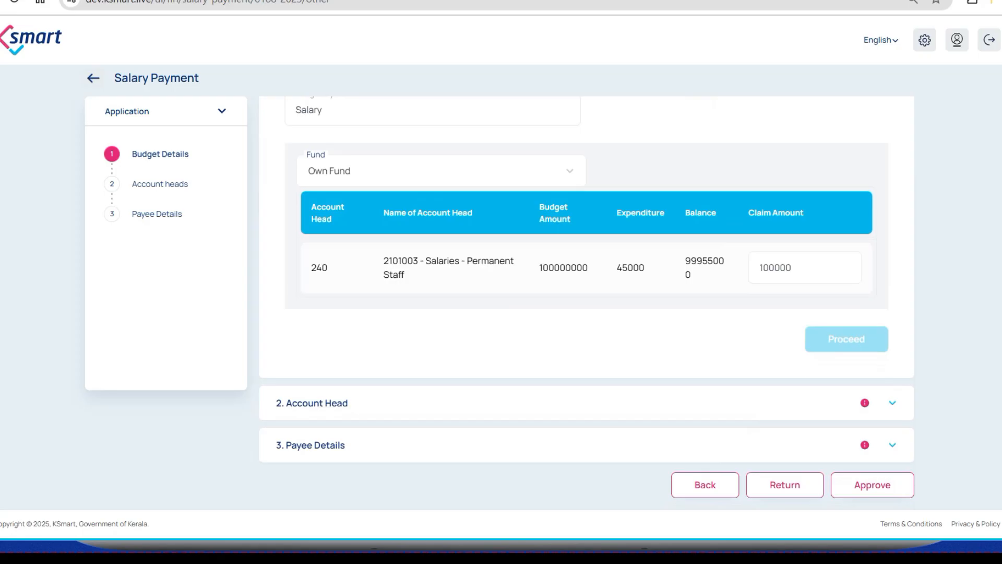
left_click(872, 485)
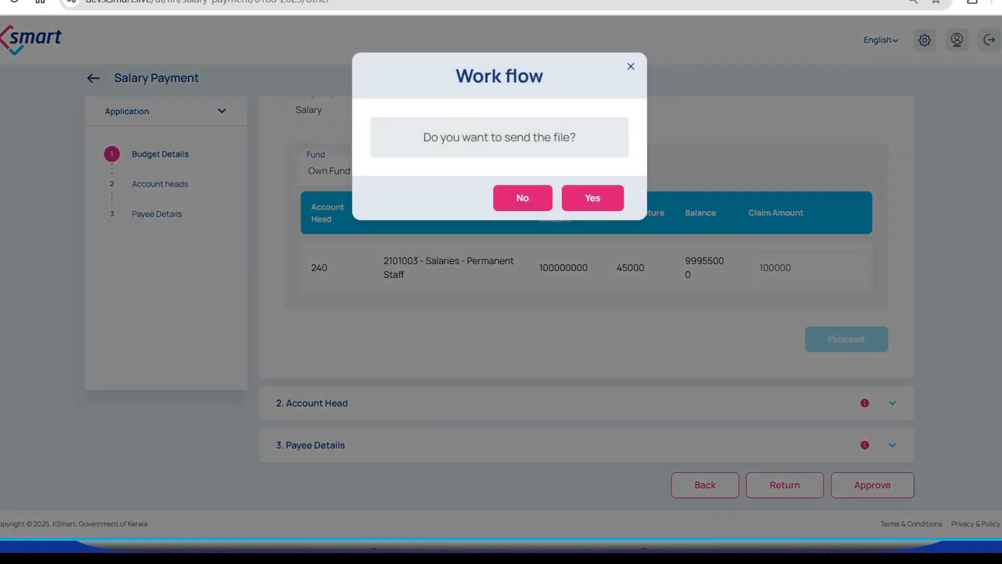
left_click(592, 198)
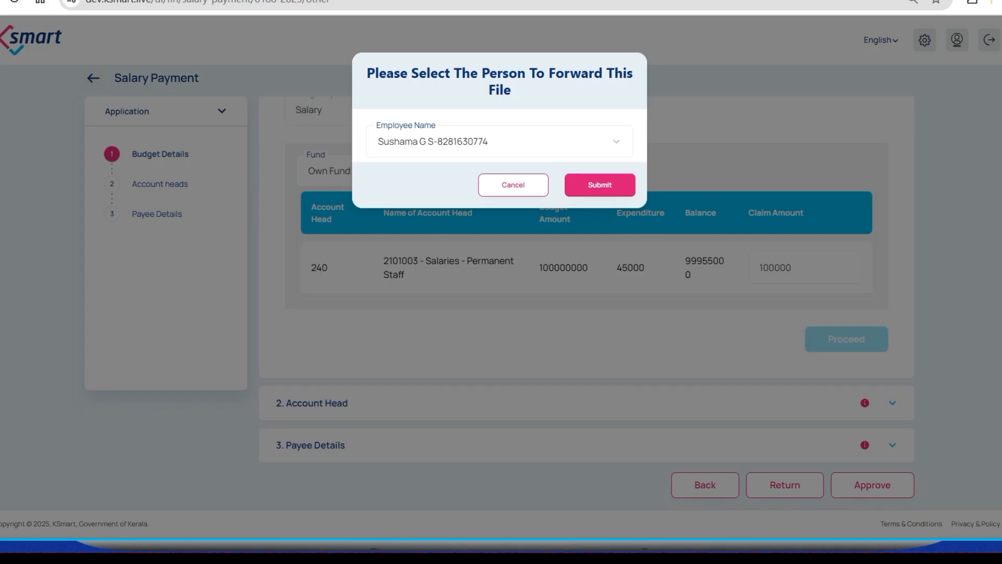
left_click(599, 185)
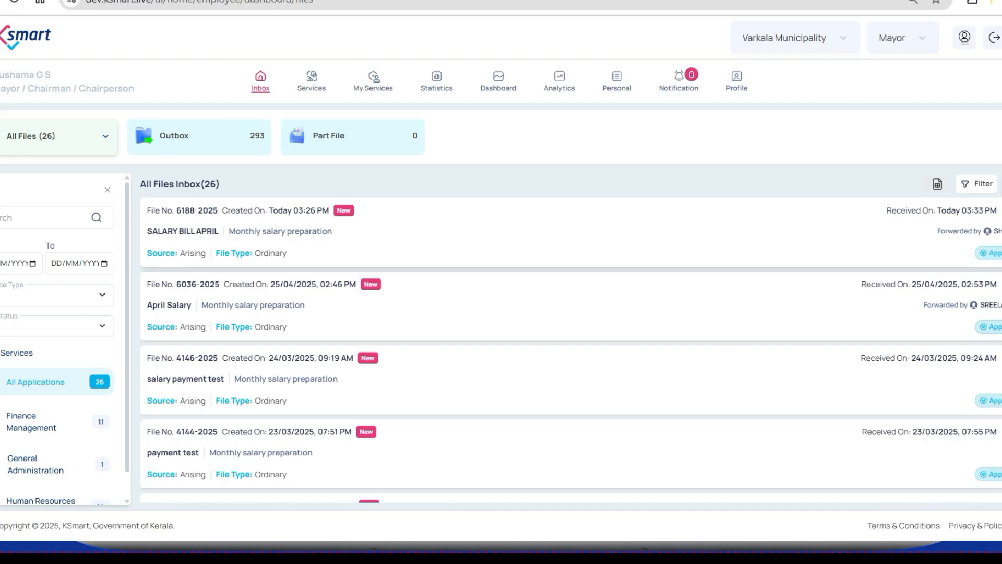
Open the approved SALARY BILL APRIL file as authorizer and go to its finance salary payment of type Other
left_click(501, 232)
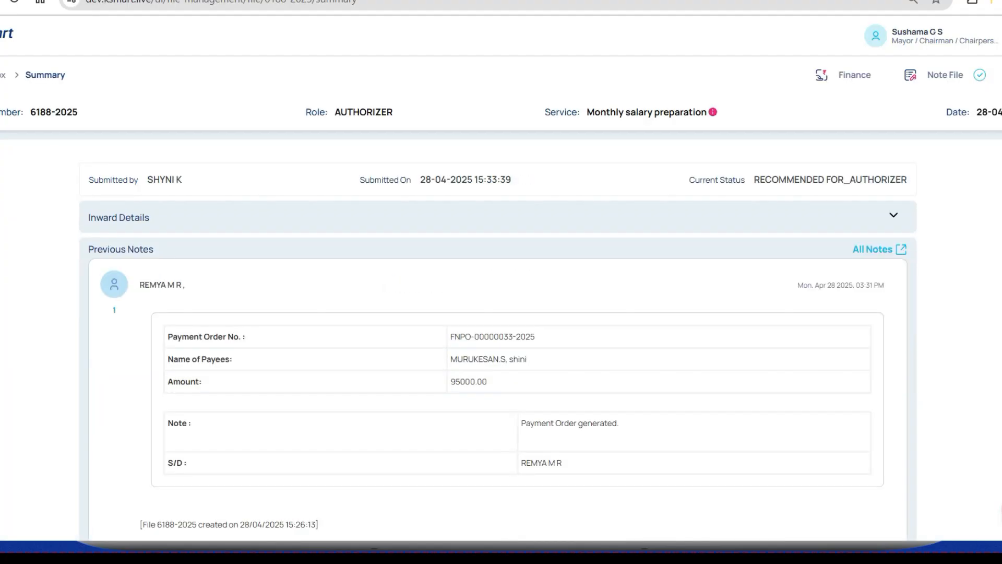
left_click(853, 75)
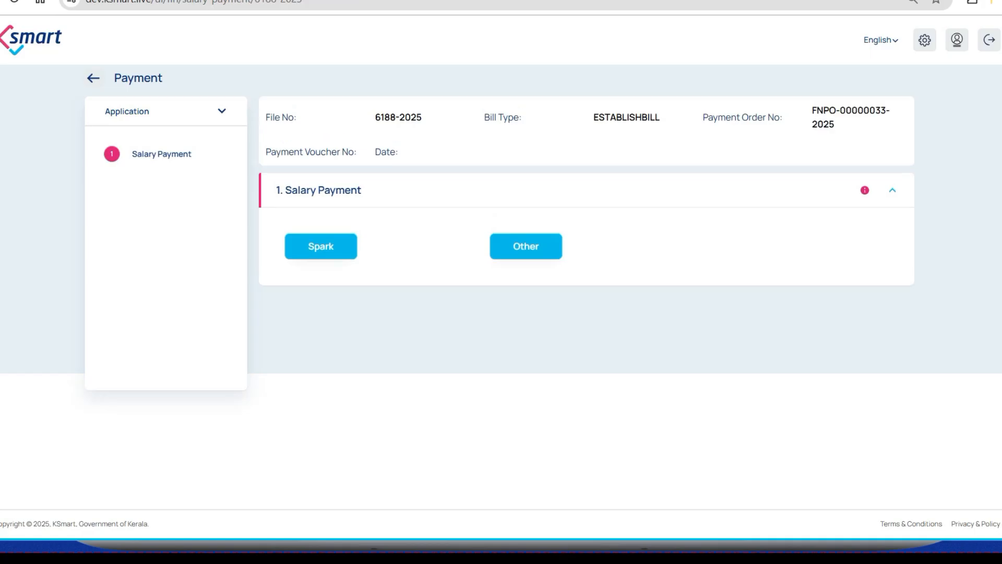
left_click(525, 245)
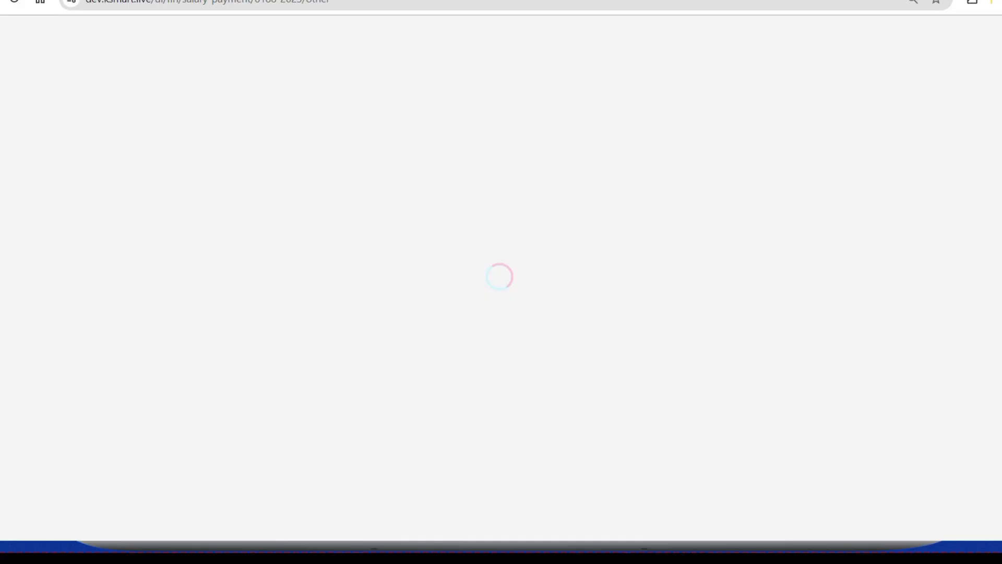
Authorize the salary payment and send the file onward in the workflow to the senior clerk
scroll(586, 313, "down", 3)
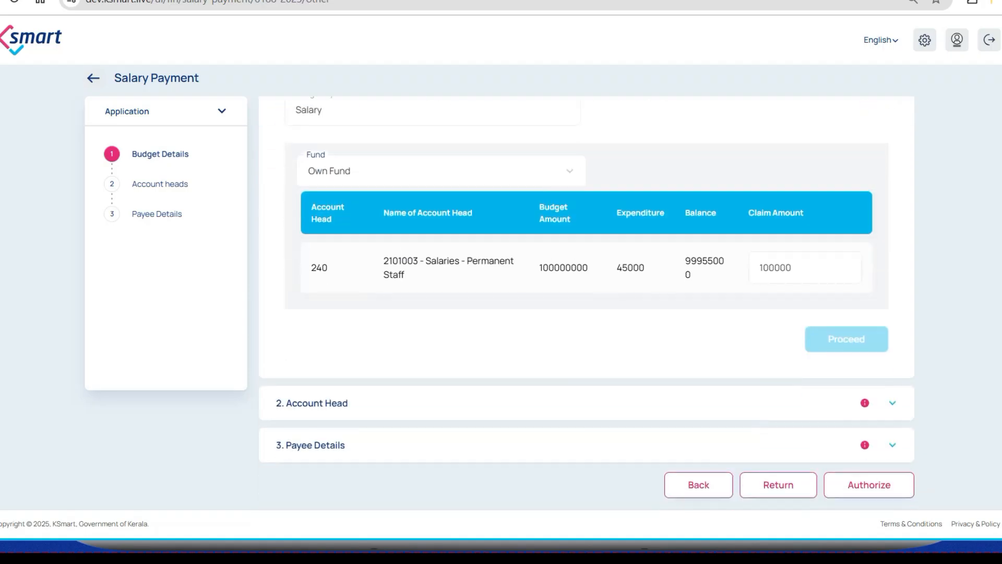
left_click(869, 485)
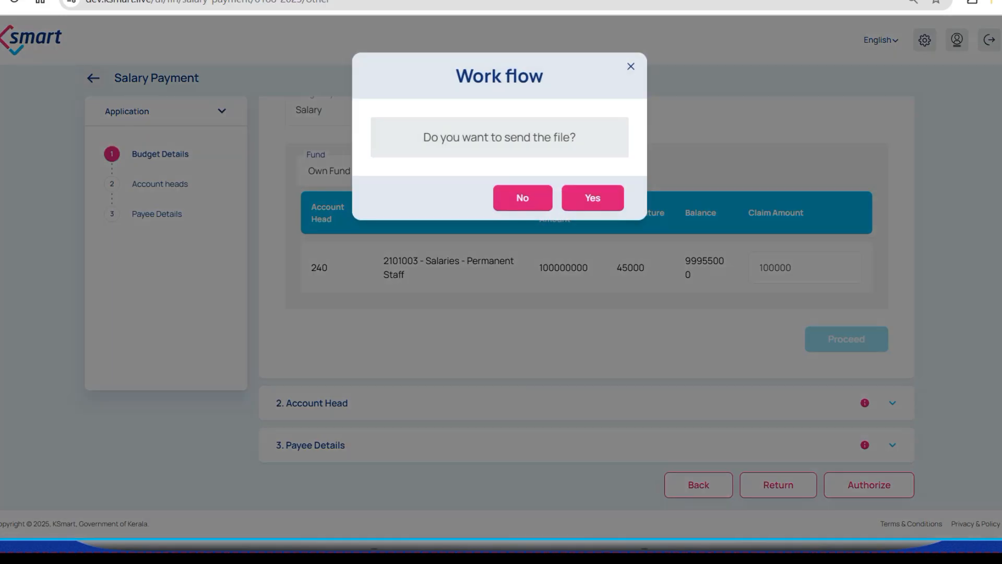
left_click(592, 198)
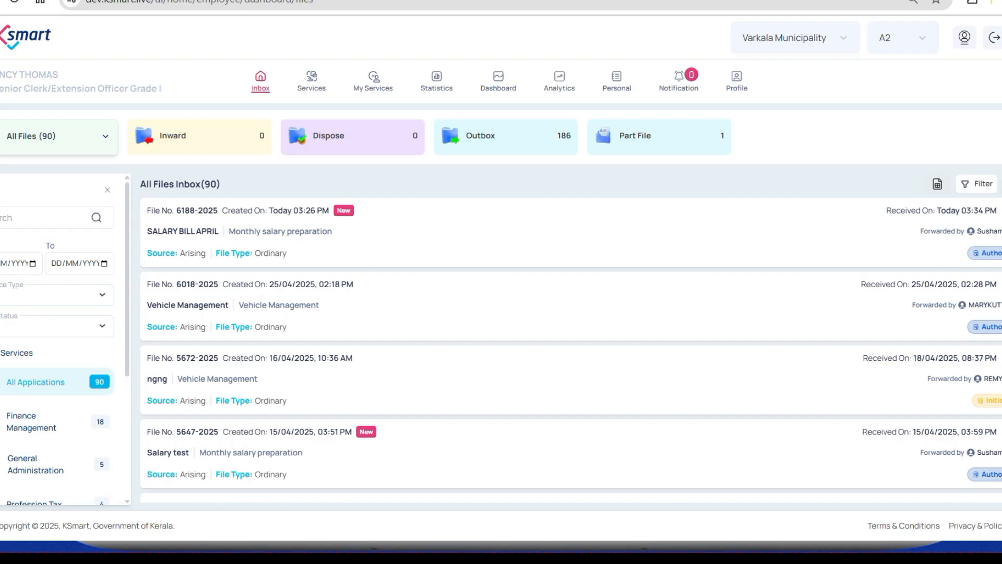
Open the authorized SALARY BILL APRIL file as operator and open its Own Fund payment order from the finance payment feature
left_click(334, 233)
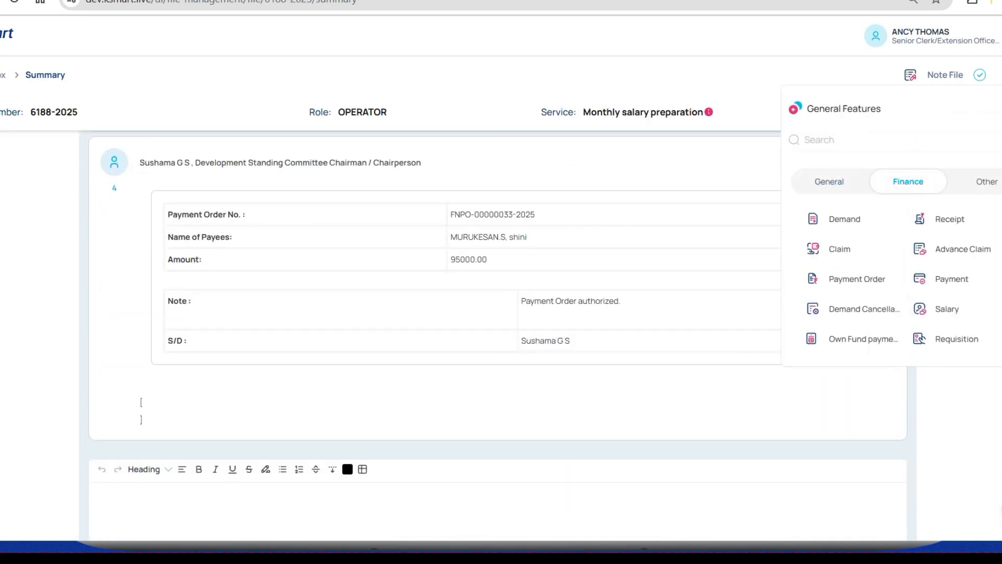
left_click(951, 279)
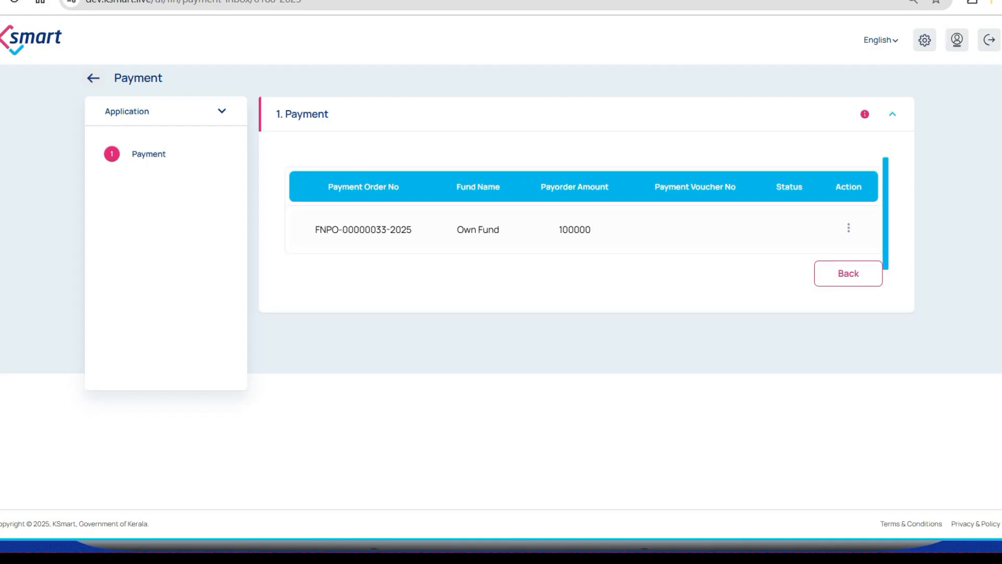
left_click(848, 227)
left_click(731, 218)
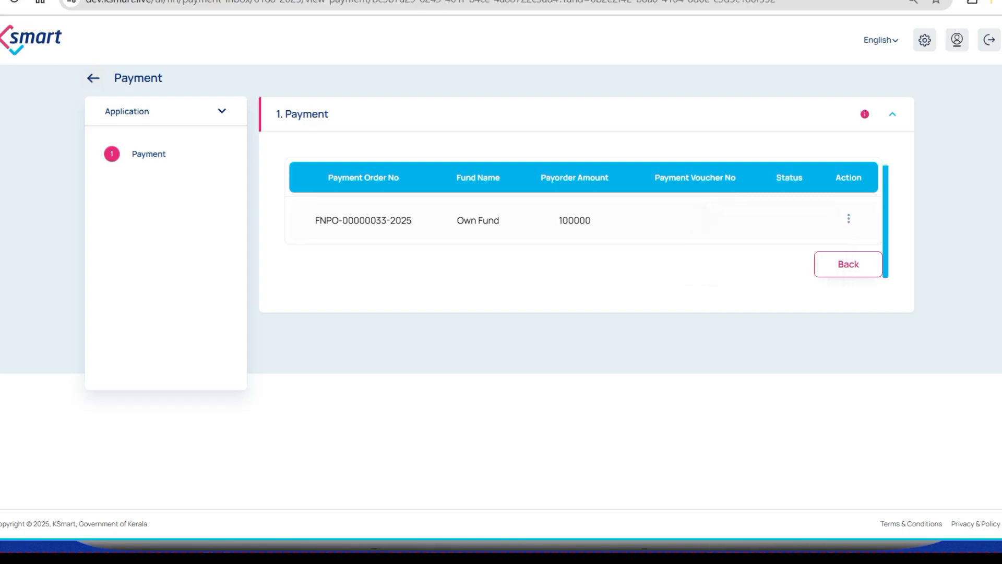
scroll(587, 279, "down", 2)
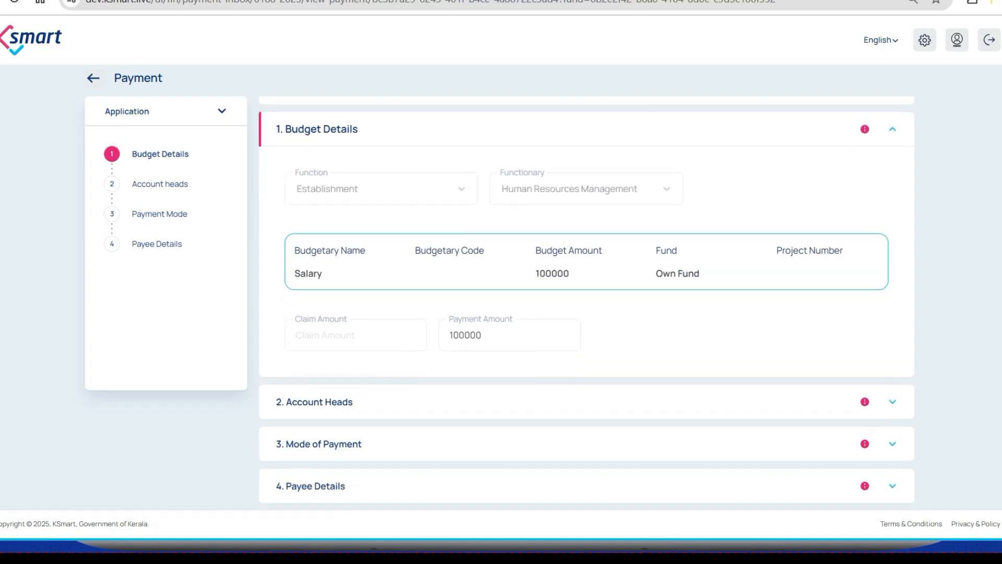
Set the payment's normal mode of payment to CHEQUE, without using an existing cheque number
left_click(891, 360)
left_click(892, 322)
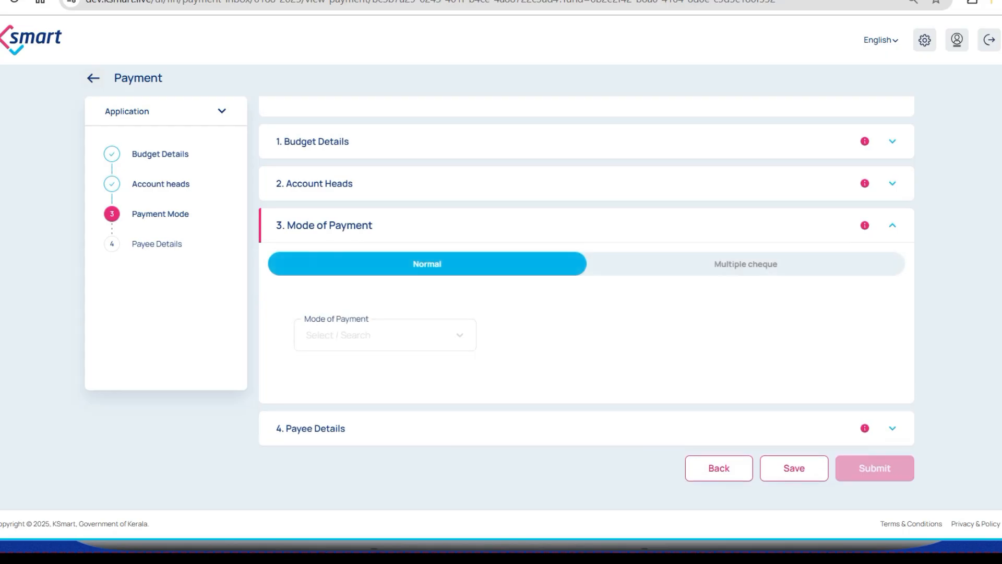
left_click(385, 335)
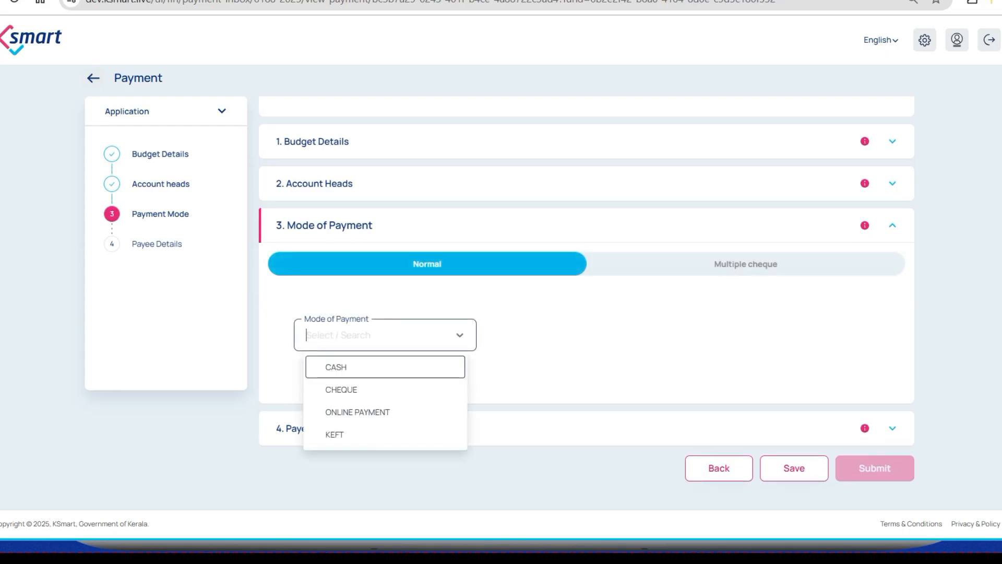
key("Down")
key("Down")
key("Up")
key("Return")
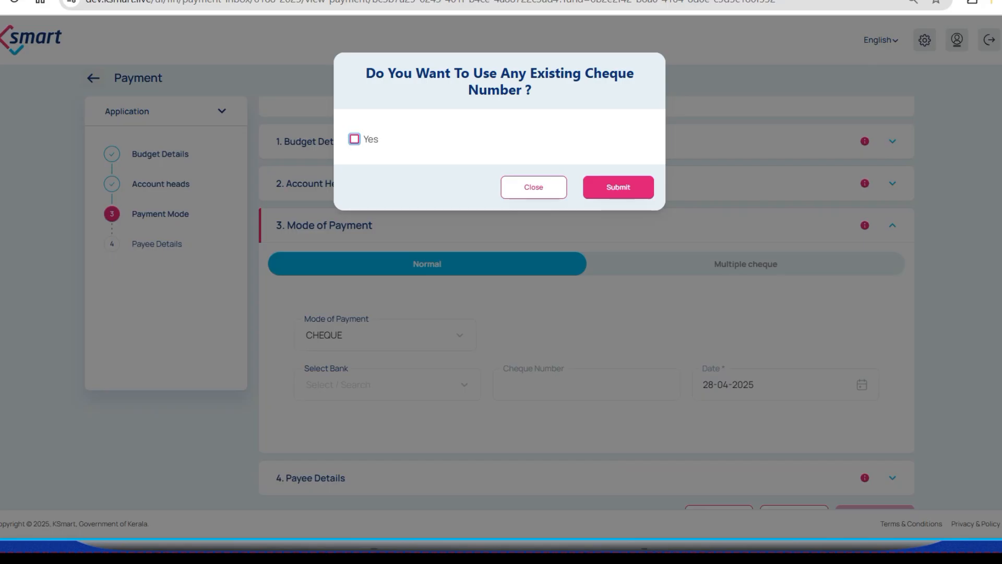
left_click(533, 188)
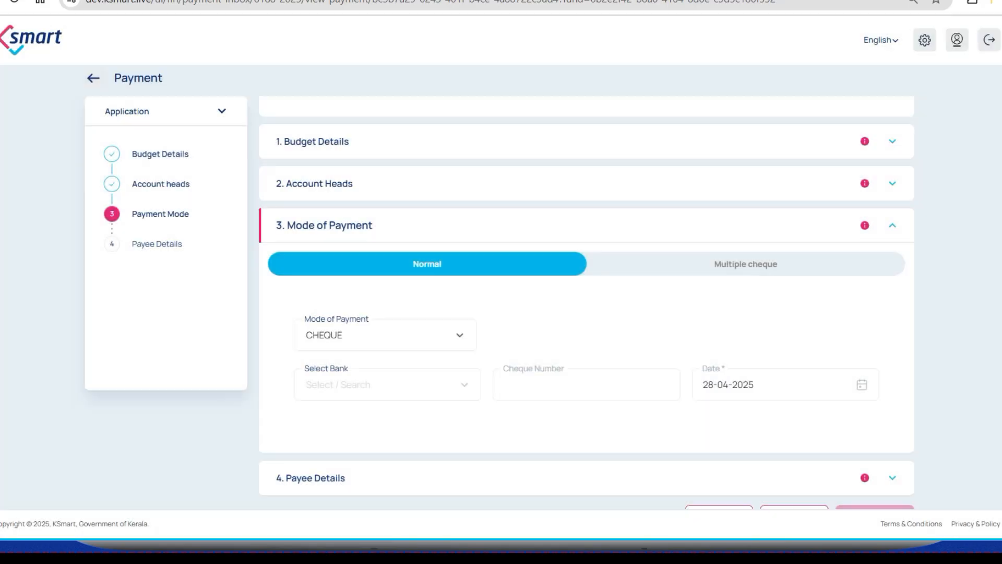
Choose FB MGNREGS FUND as the bank for the cheque payment
left_click(387, 385)
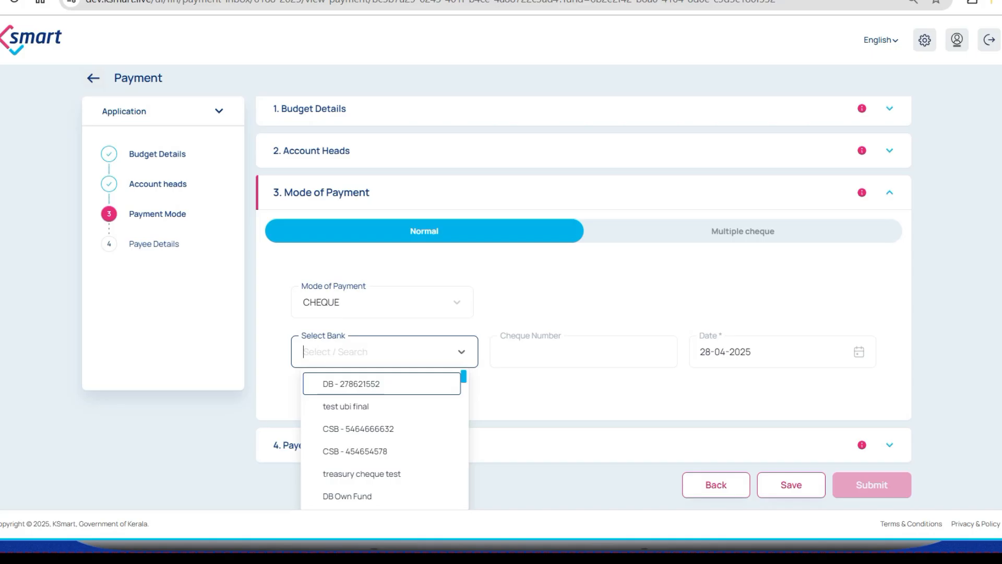
type("MG")
key("Down")
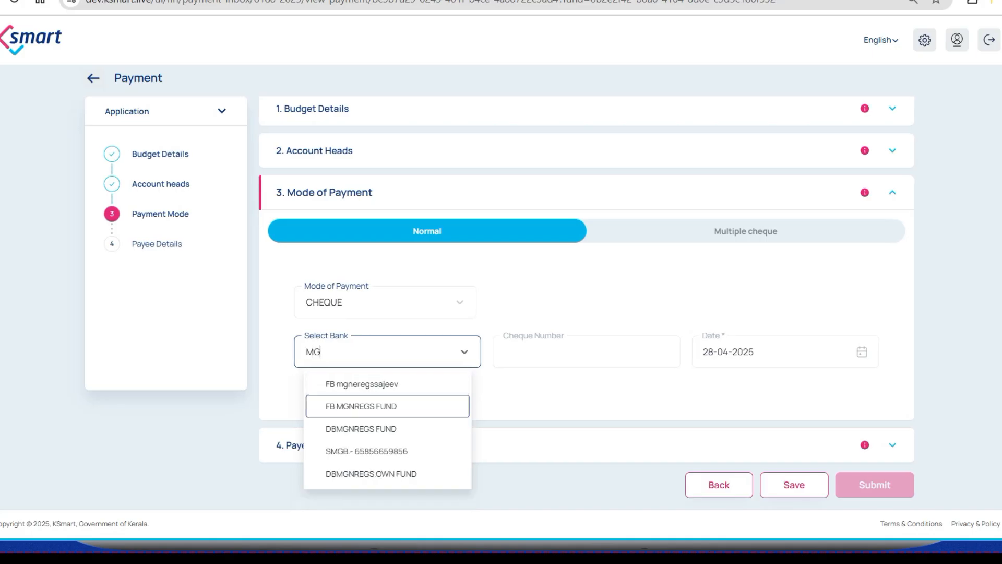
key("Return")
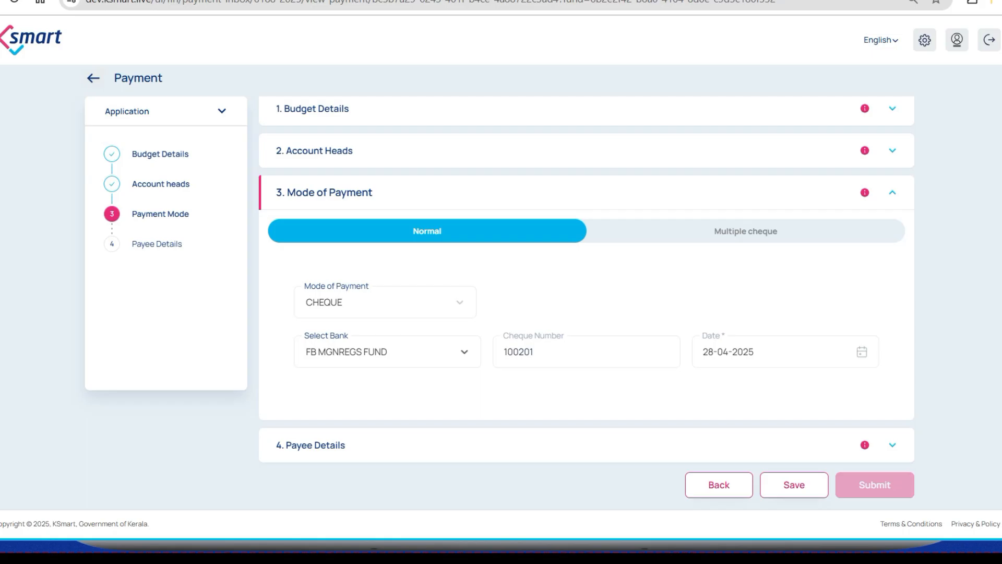
Save and submit the cheque payment, and agree to send the file in the workflow
left_click(794, 485)
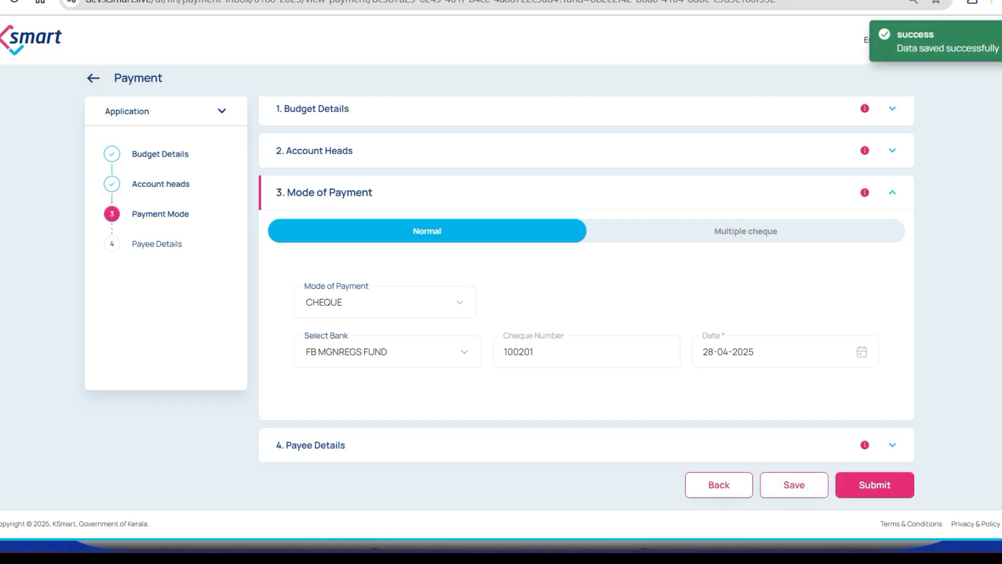
left_click(875, 484)
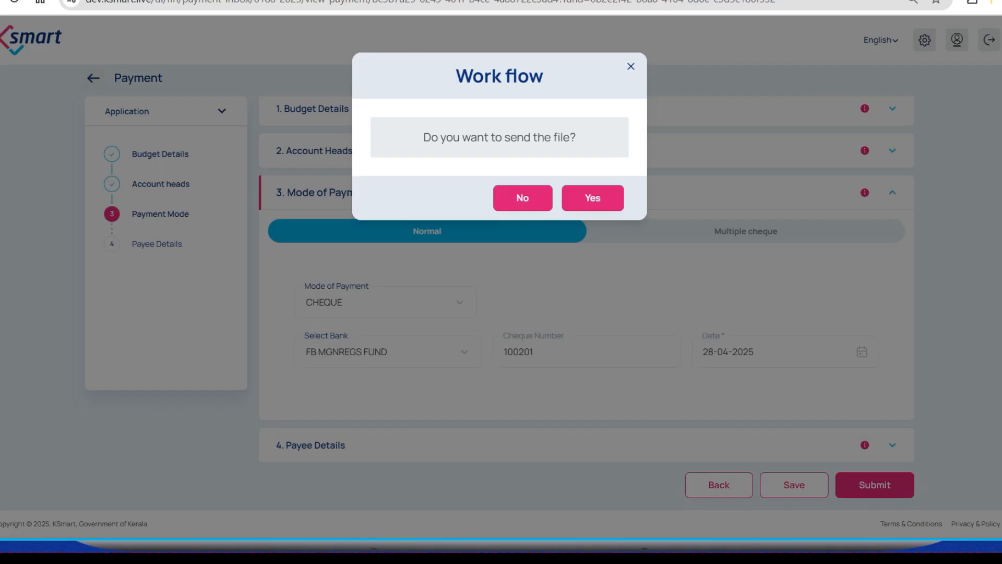
left_click(592, 198)
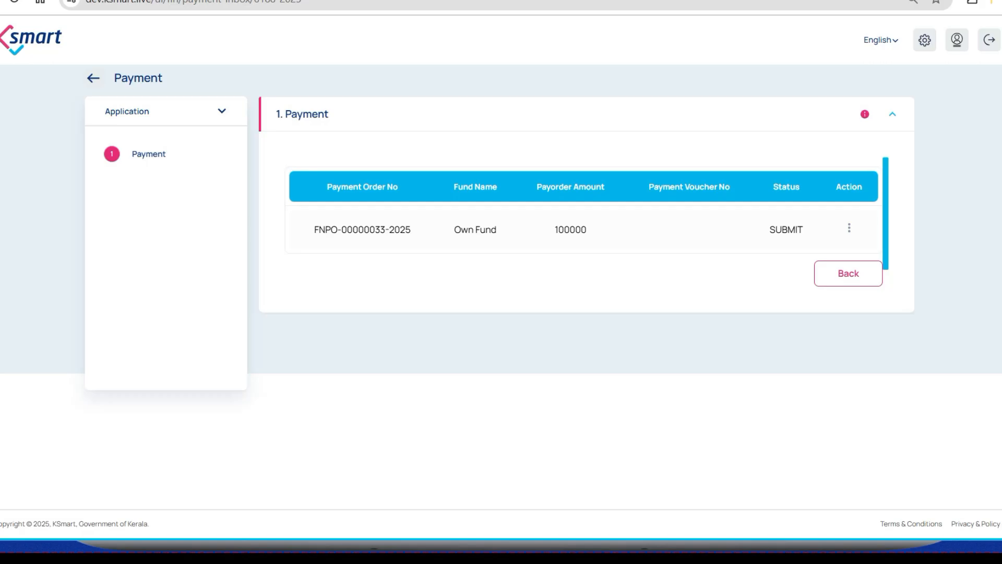
Open the submitted Own Fund payment as verifier, verify it and agree to send the file onward
scroll(849, 225, "down", 1)
left_click(849, 219)
left_click(762, 220)
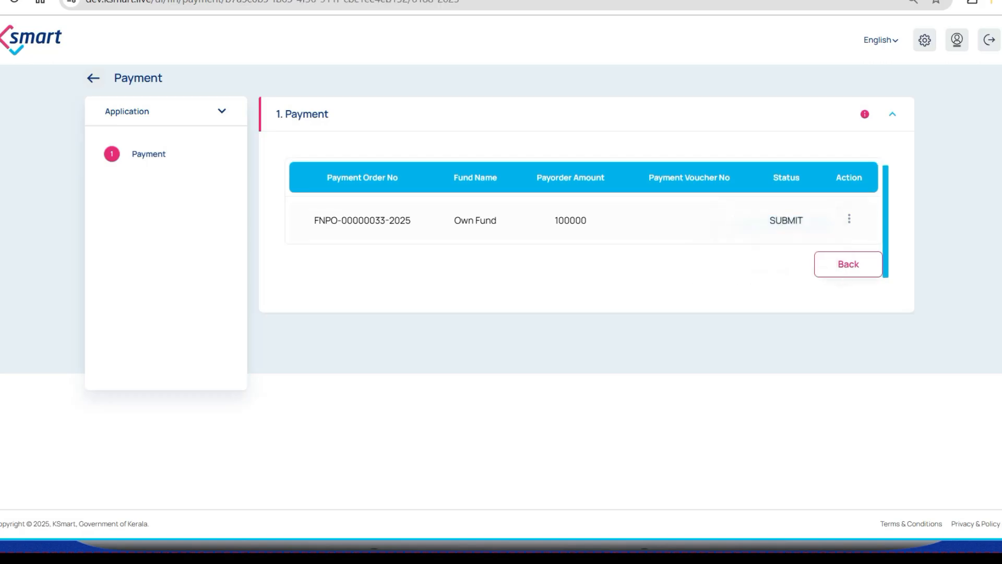
scroll(587, 303, "down", 3)
left_click(878, 485)
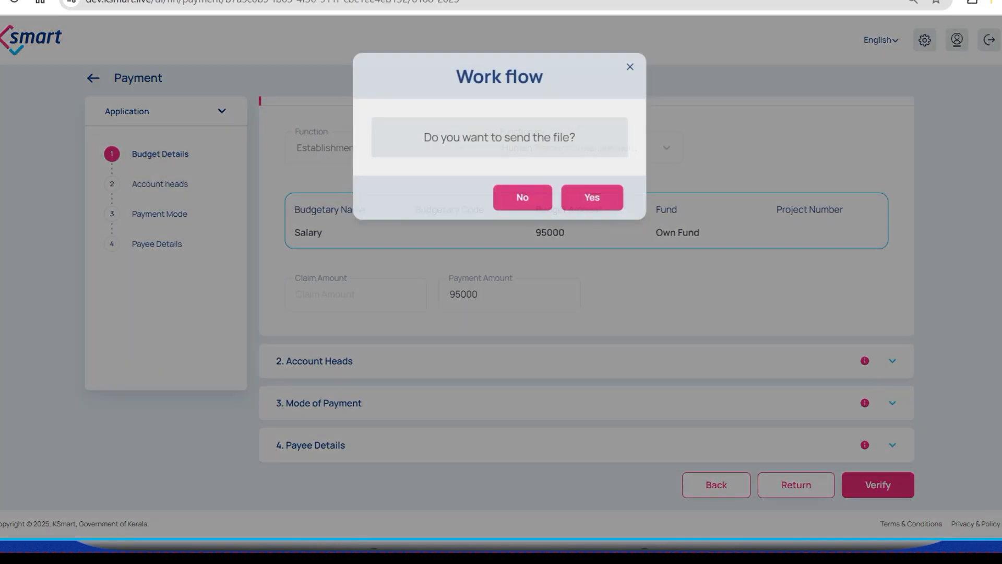
left_click(593, 198)
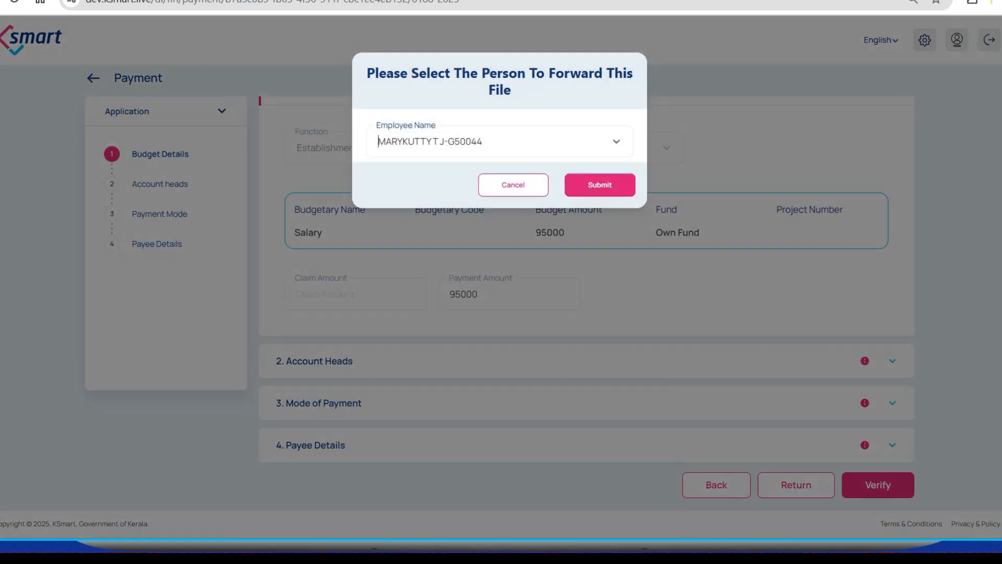